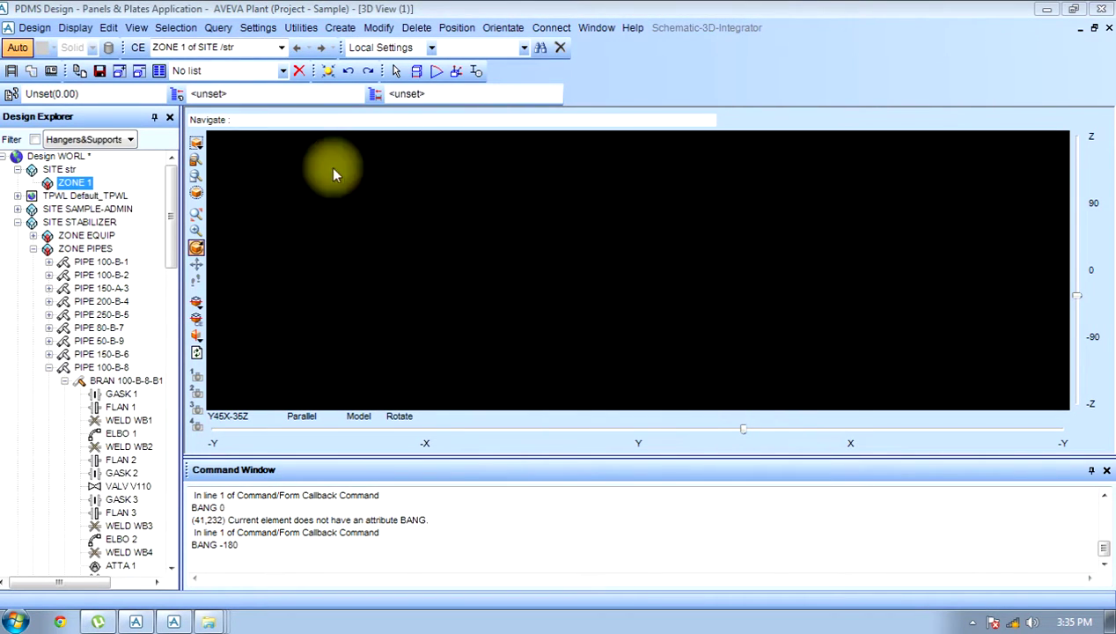
# - Switch to the Cabling System application with its defaults, then to Cable Trays
pyautogui.click(35, 27)
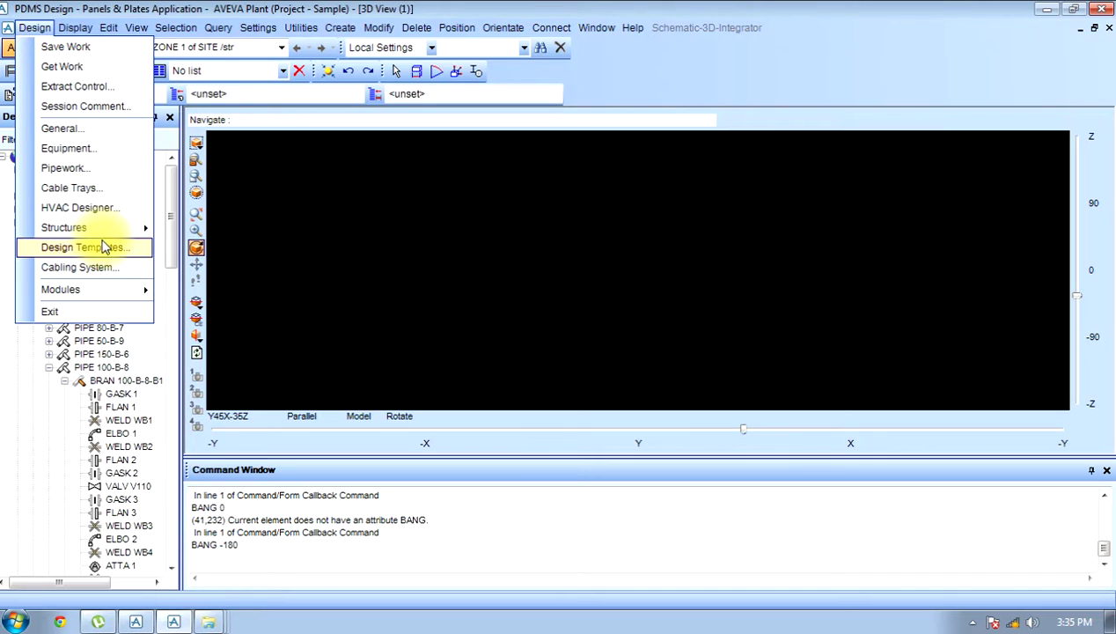
pyautogui.click(104, 267)
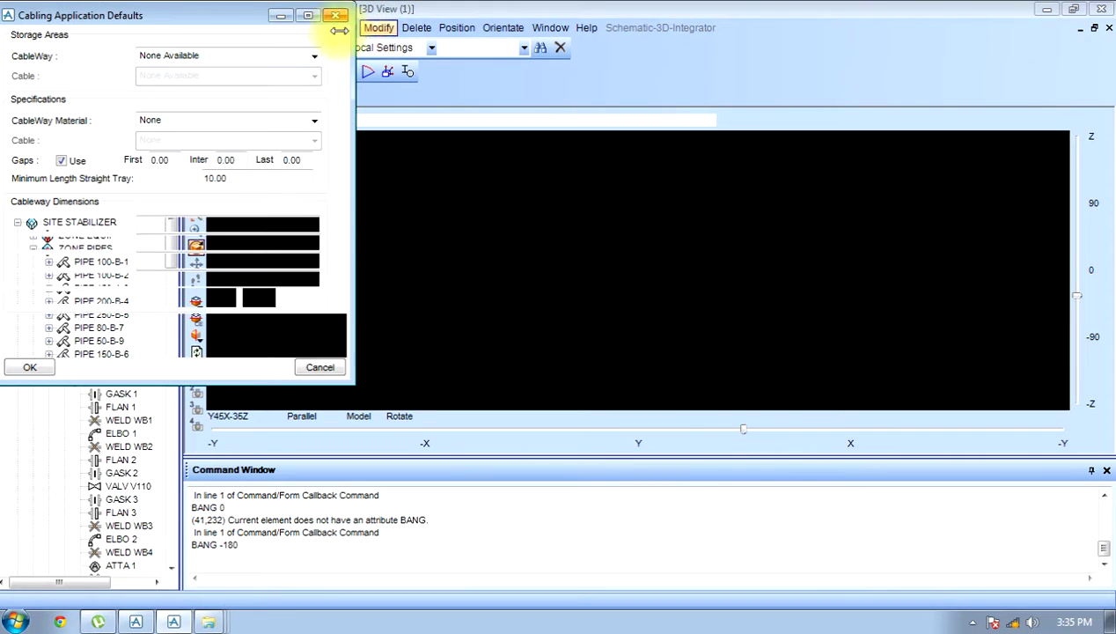
pyautogui.click(39, 368)
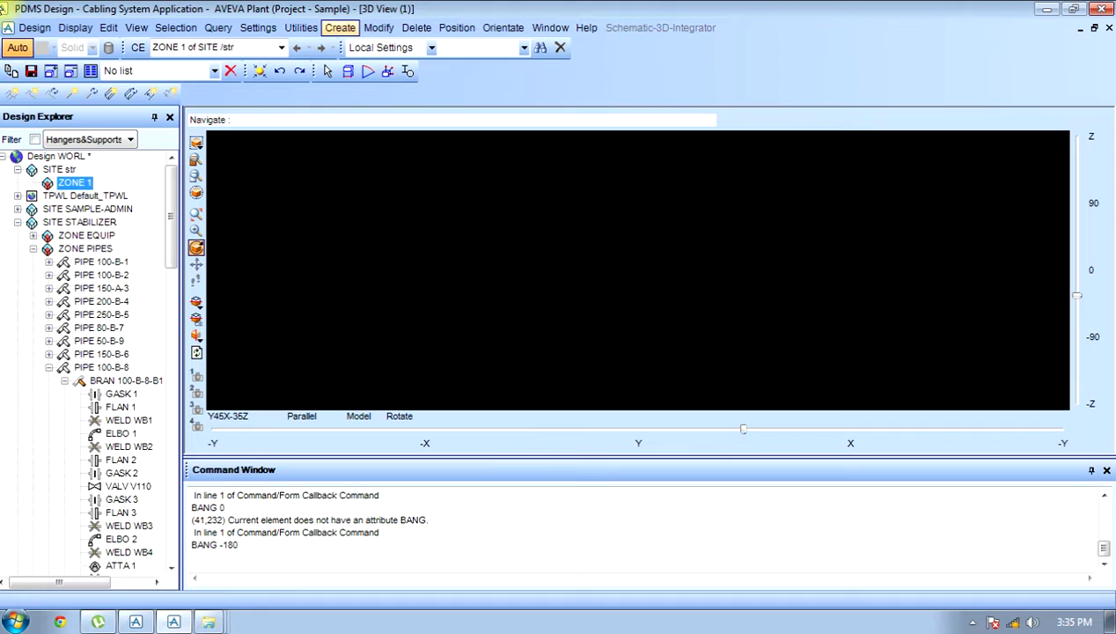
pyautogui.click(34, 28)
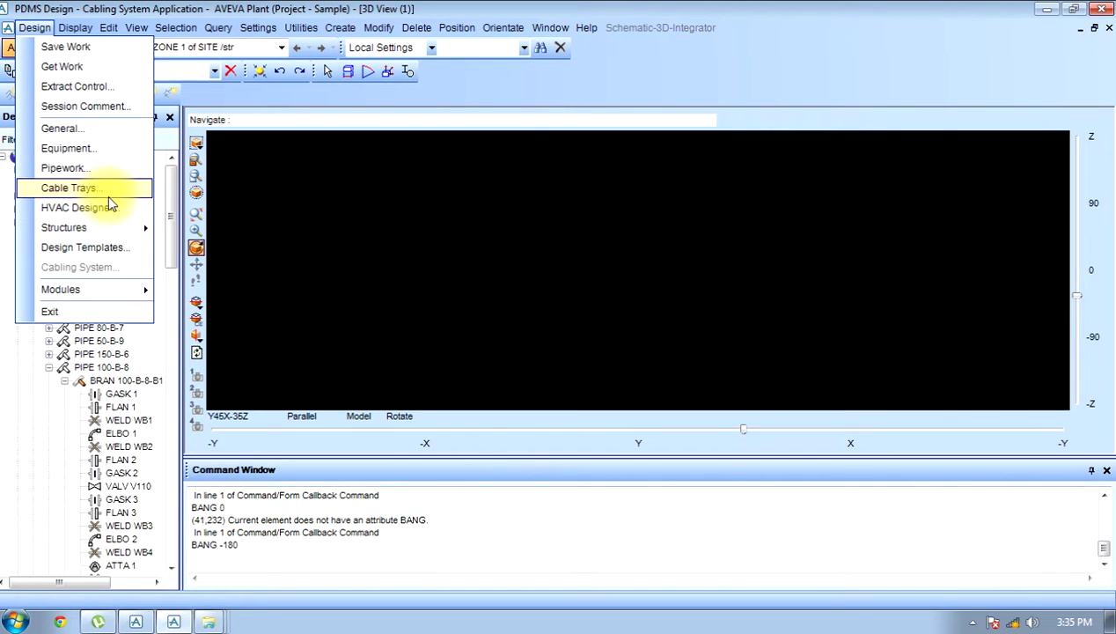
pyautogui.click(110, 189)
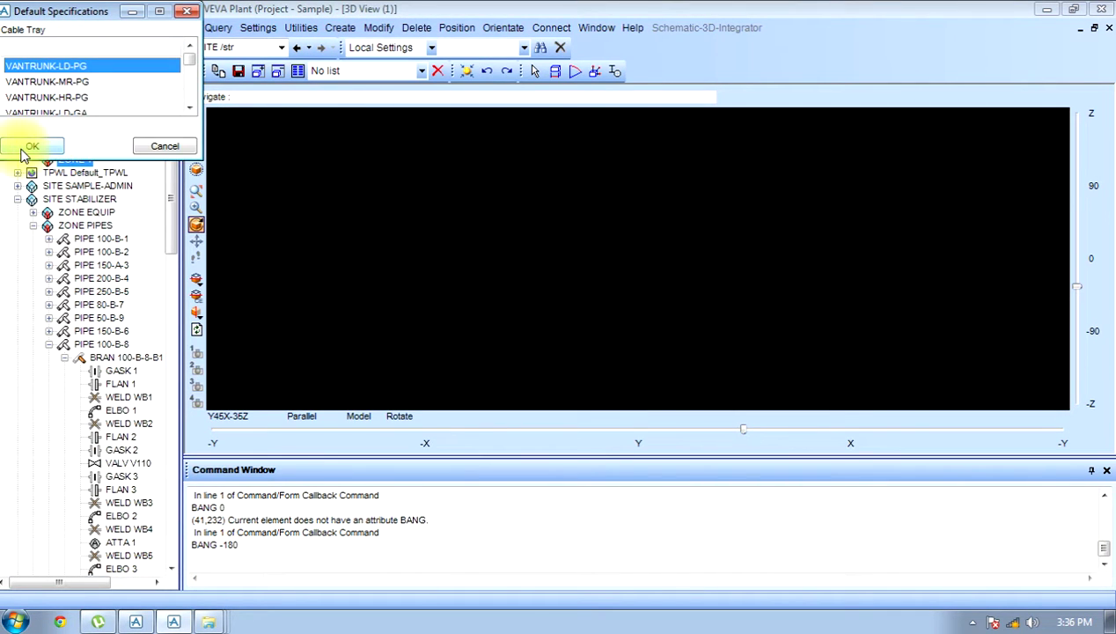
# - Accept VANTRUNK-LD-PG as default specification and create cable tray main PIPE 1
pyautogui.click(21, 148)
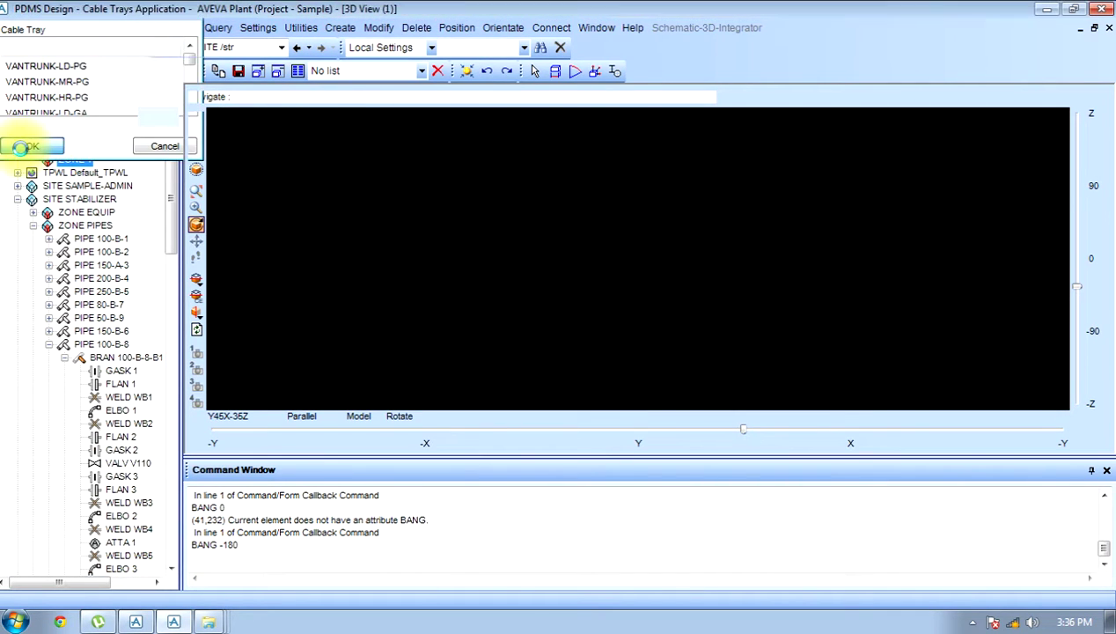
pyautogui.click(340, 28)
pyautogui.click(368, 129)
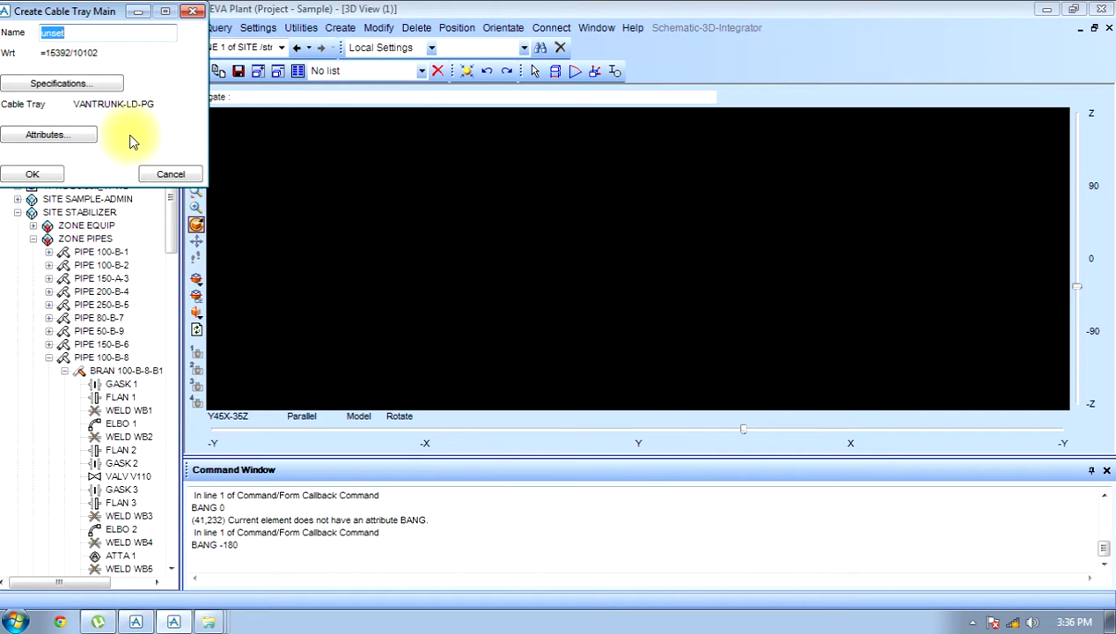
pyautogui.click(40, 176)
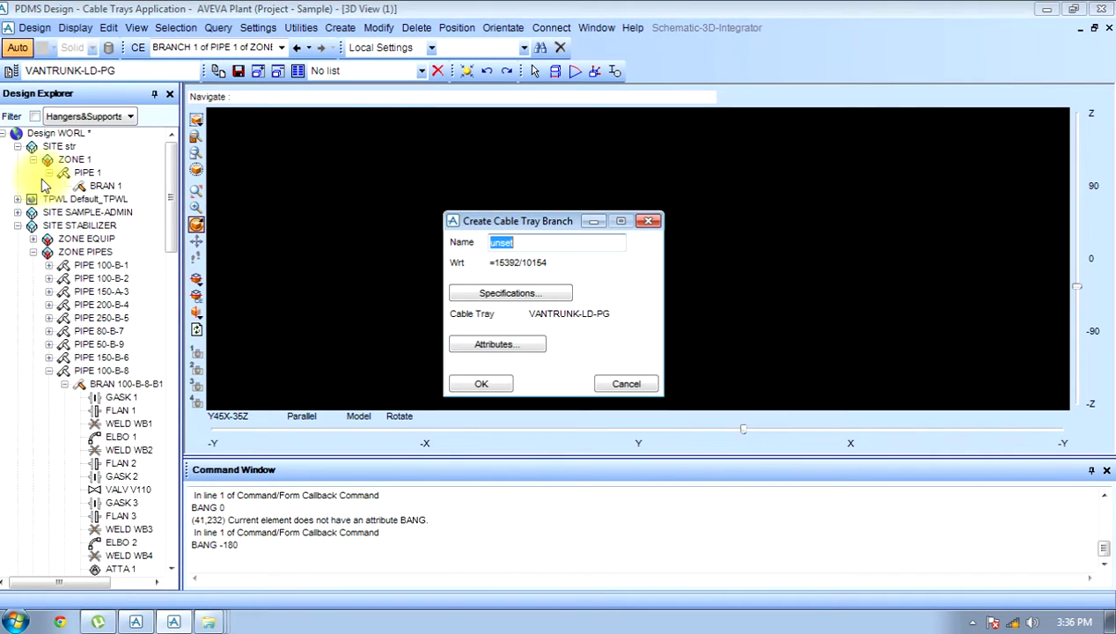
# - Create BRAN 1 with its head at 0,0,0, width 150, facing north
pyautogui.click(482, 385)
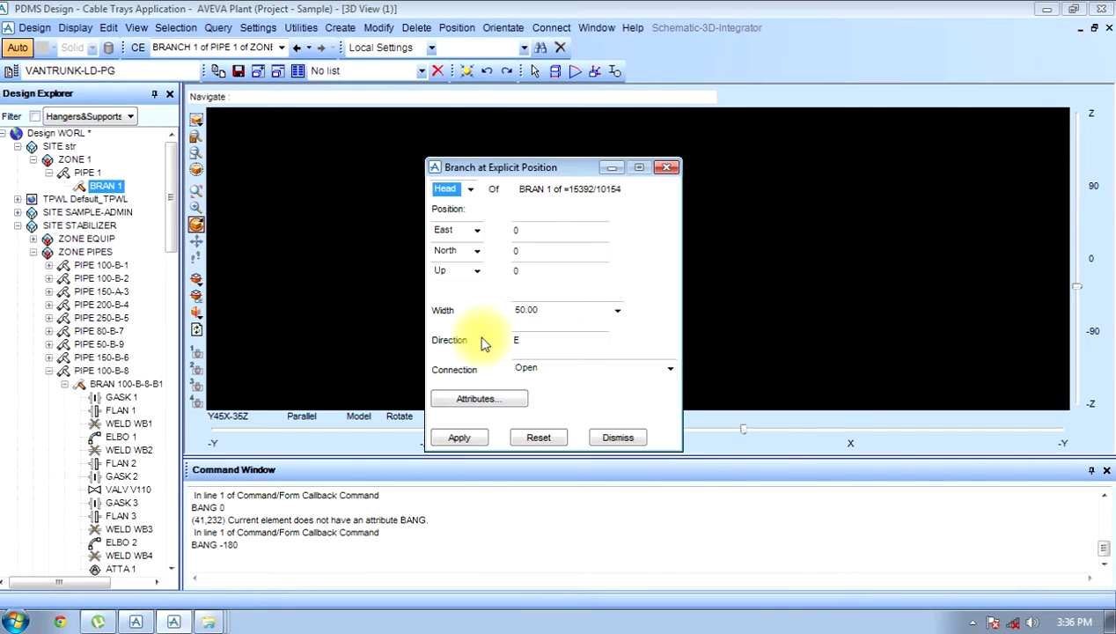
pyautogui.click(542, 248)
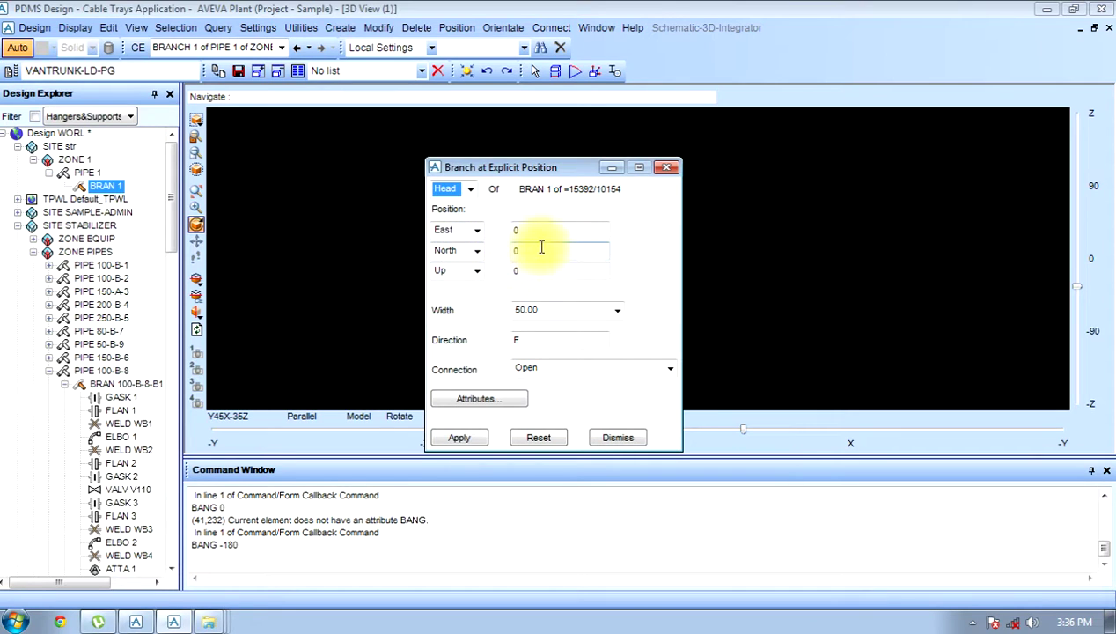
pyautogui.click(542, 334)
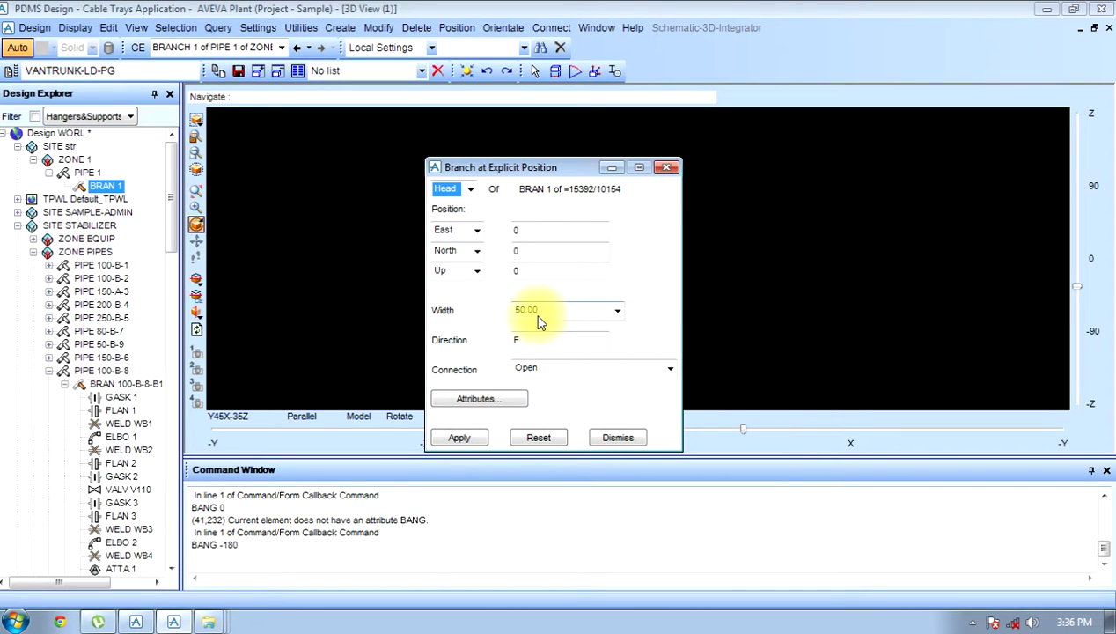
pyautogui.click(540, 320)
pyautogui.click(531, 363)
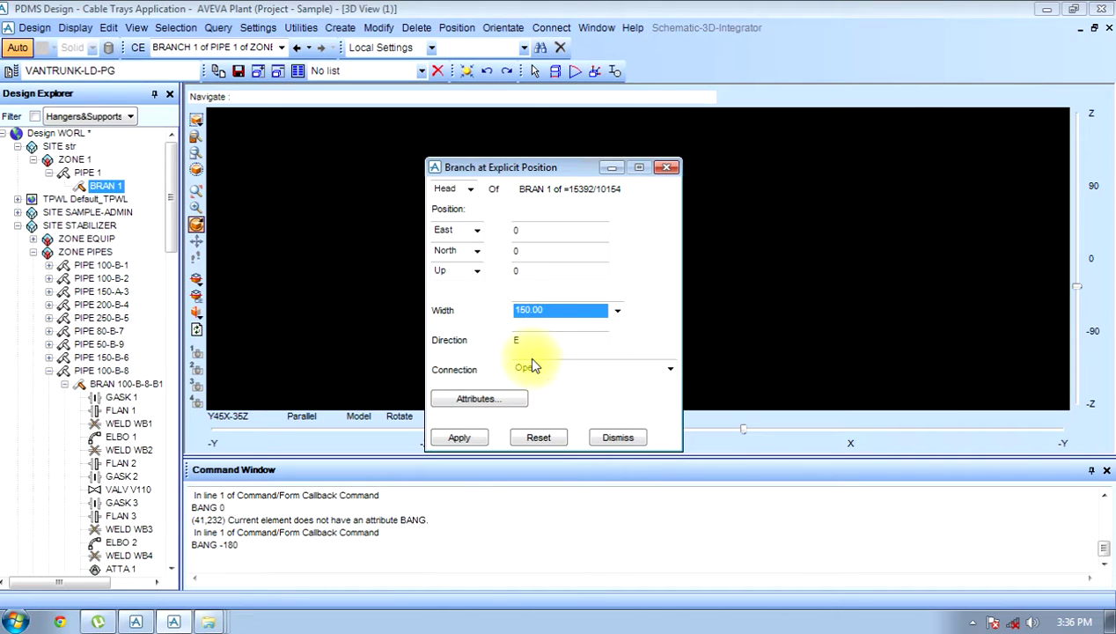
pyautogui.doubleClick(517, 335)
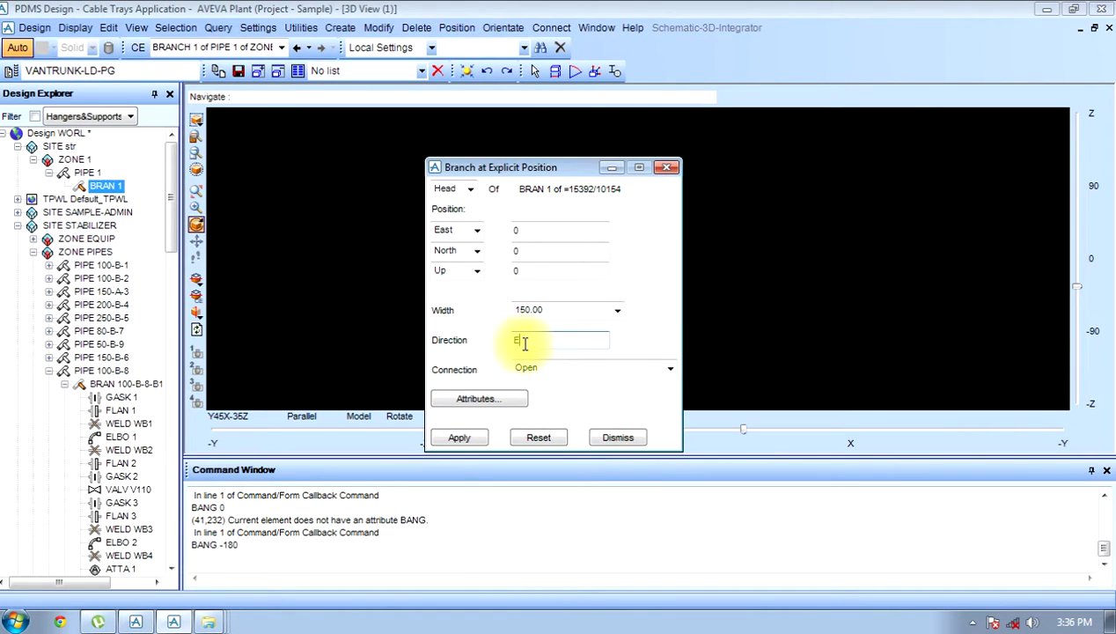
pyautogui.write('n')
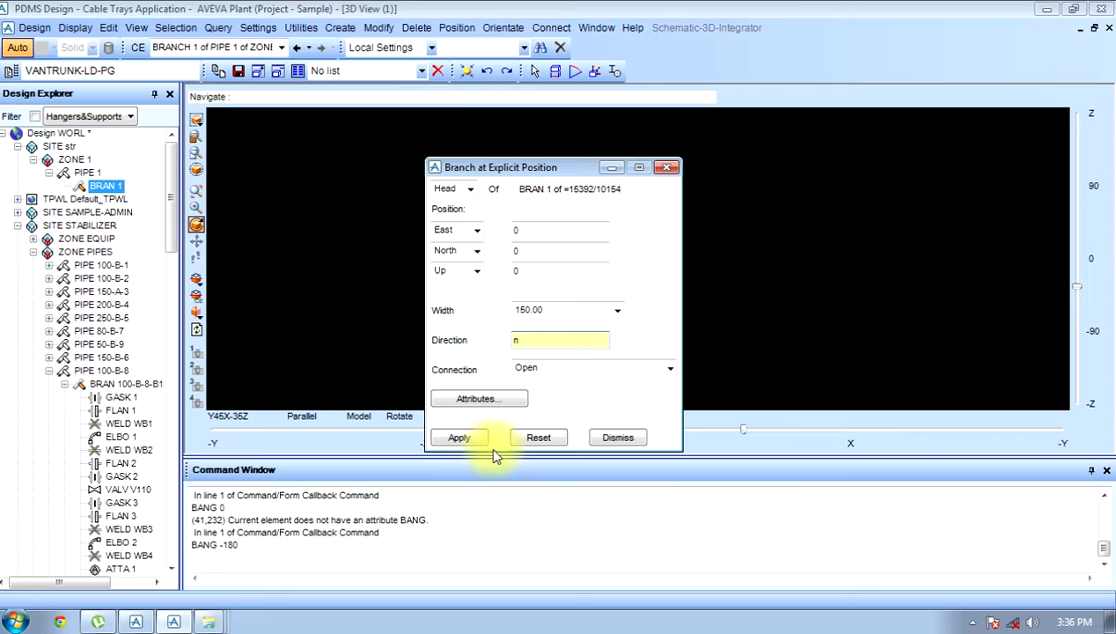
pyautogui.click(459, 437)
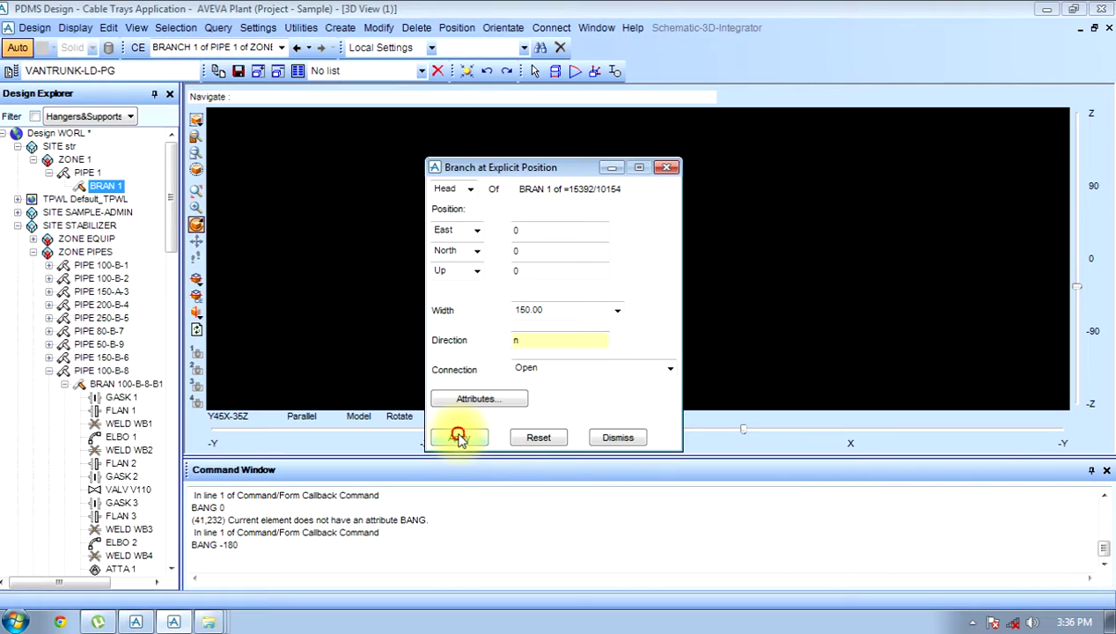
# - Set the branch tail to East 10000, North 10000, width 300, facing west
pyautogui.click(449, 190)
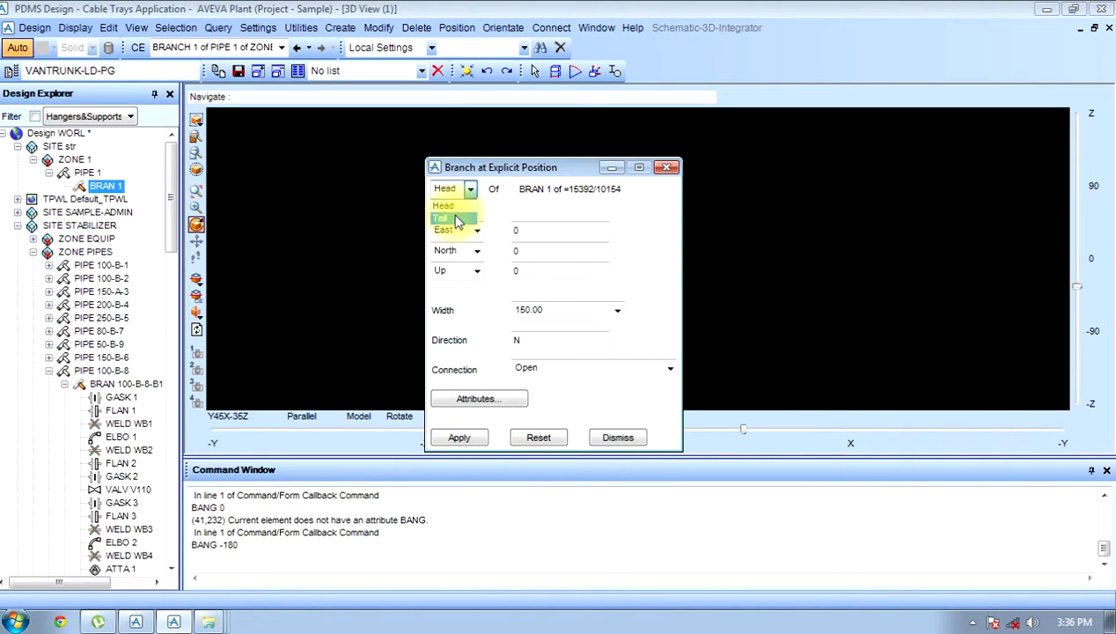
pyautogui.click(529, 229)
pyautogui.write('10000')
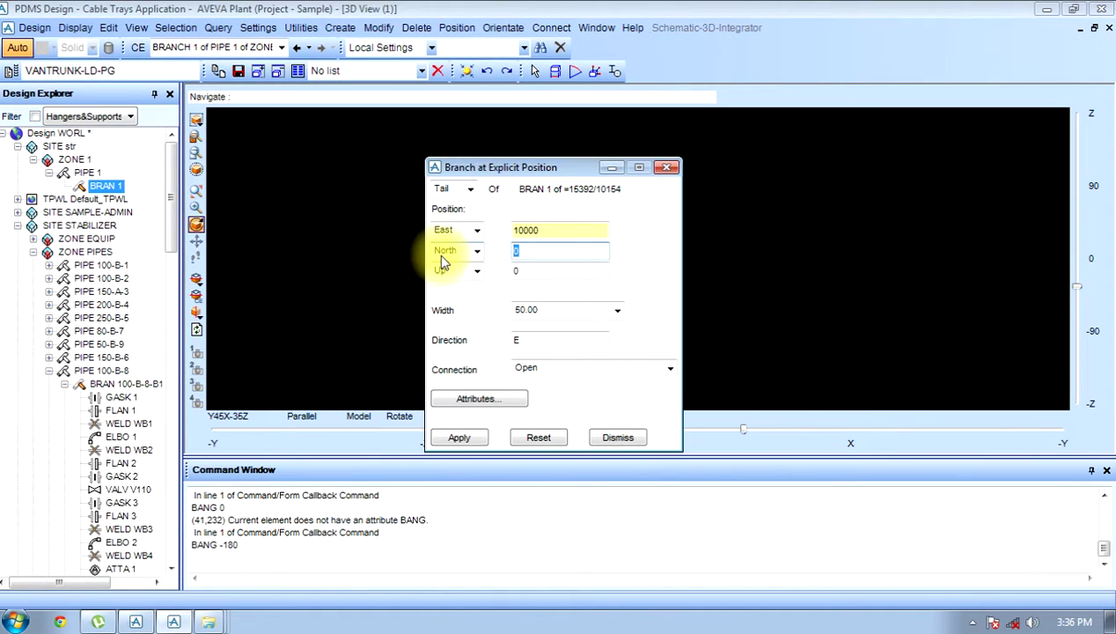
pyautogui.write('10000')
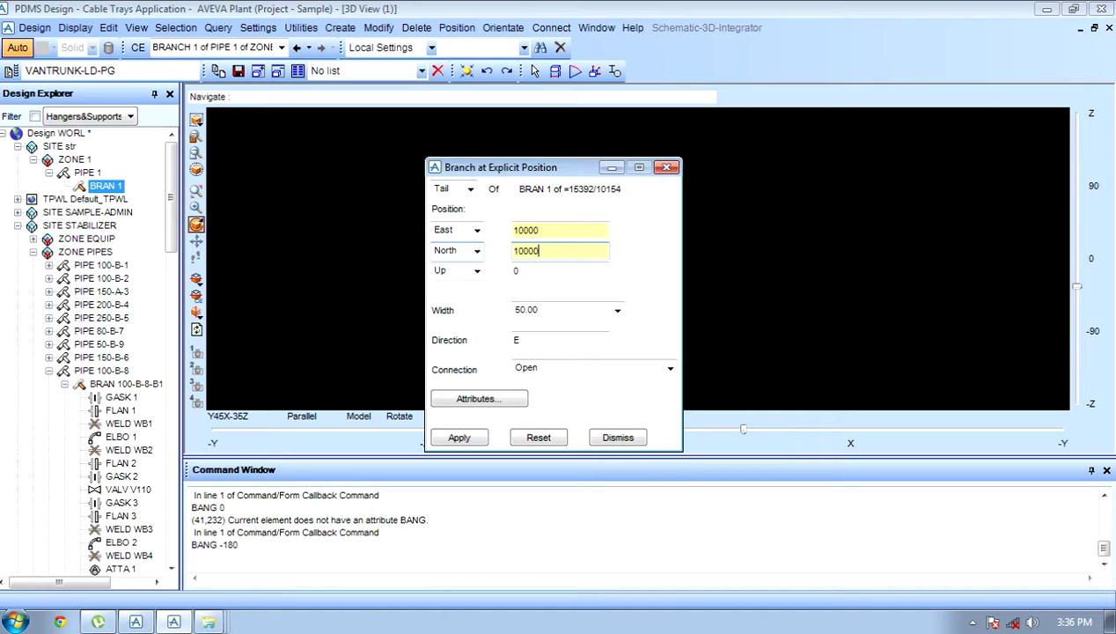
pyautogui.click(532, 315)
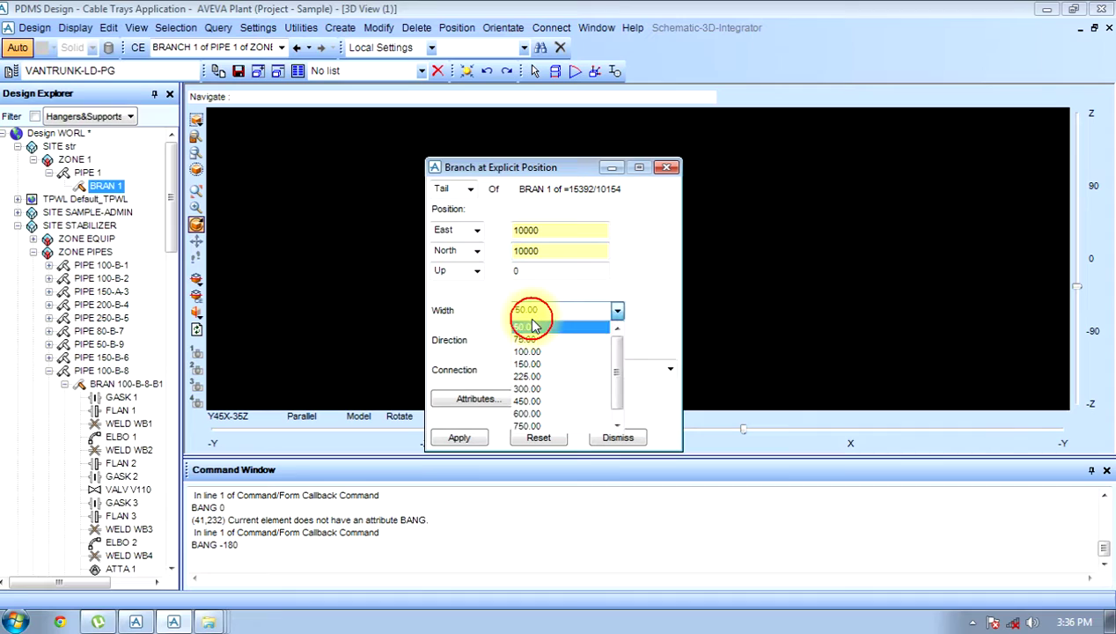
pyautogui.click(557, 390)
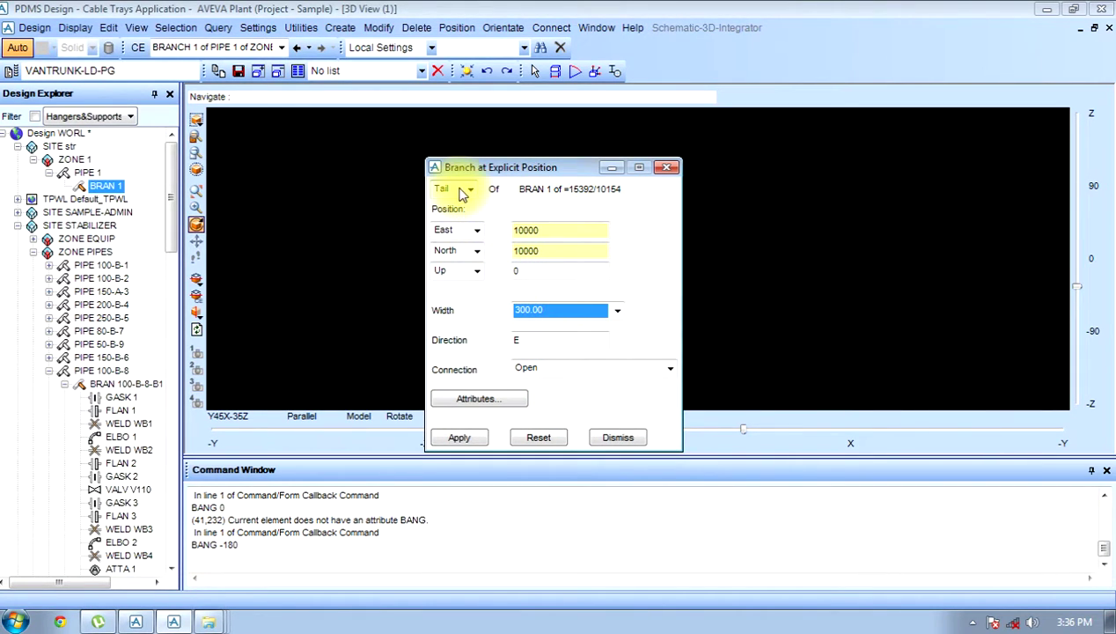
pyautogui.moveTo(541, 338); pyautogui.dragTo(493, 333)
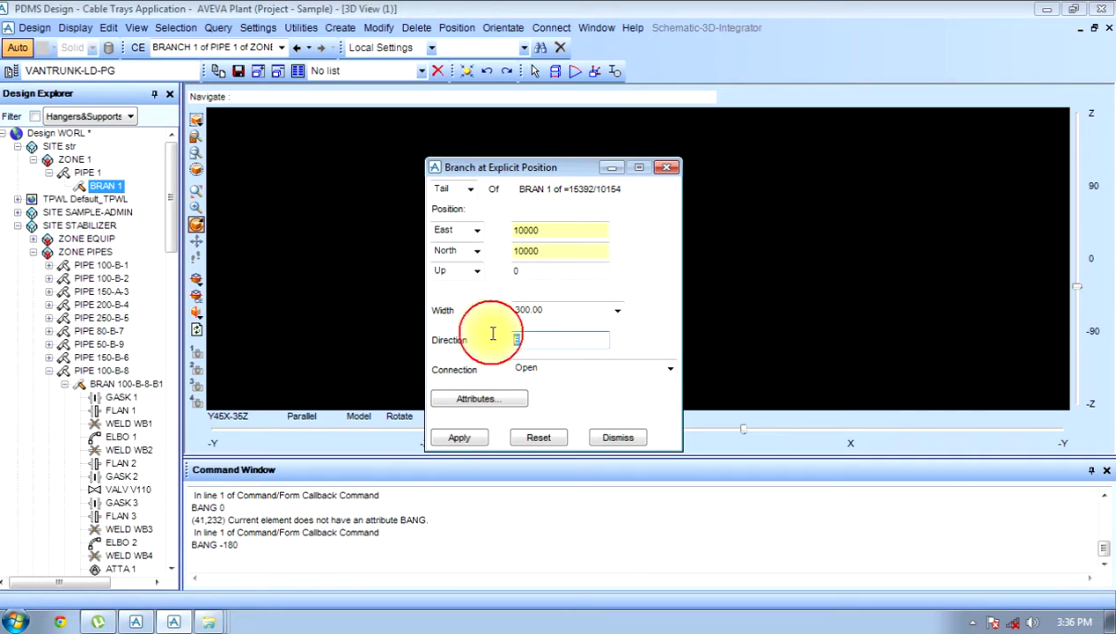
pyautogui.write('W')
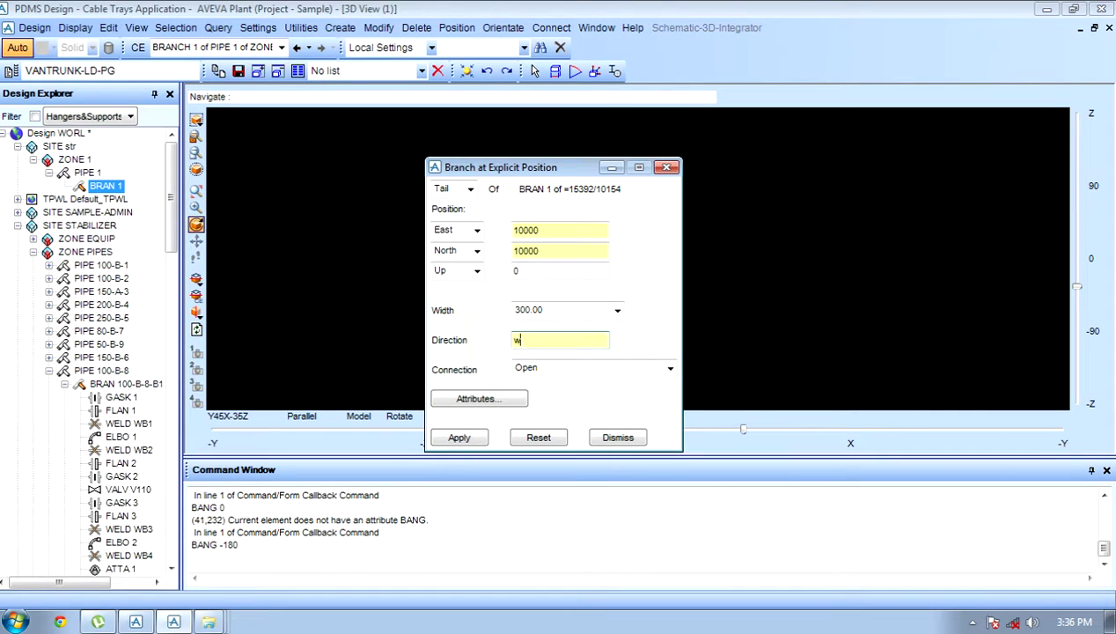
pyautogui.click(461, 435)
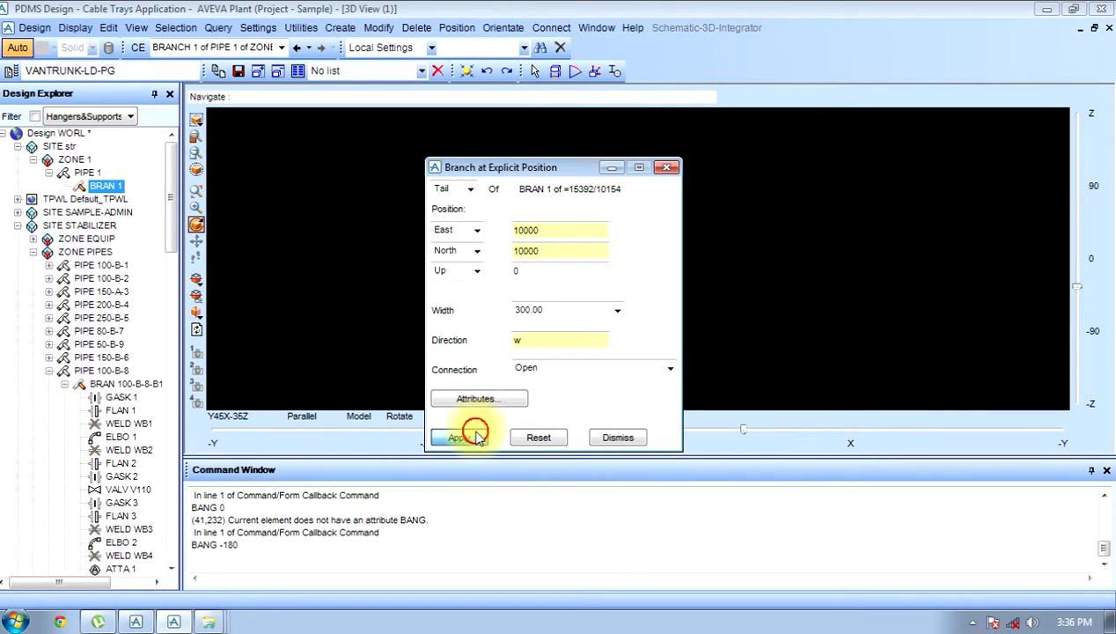
pyautogui.click(464, 190)
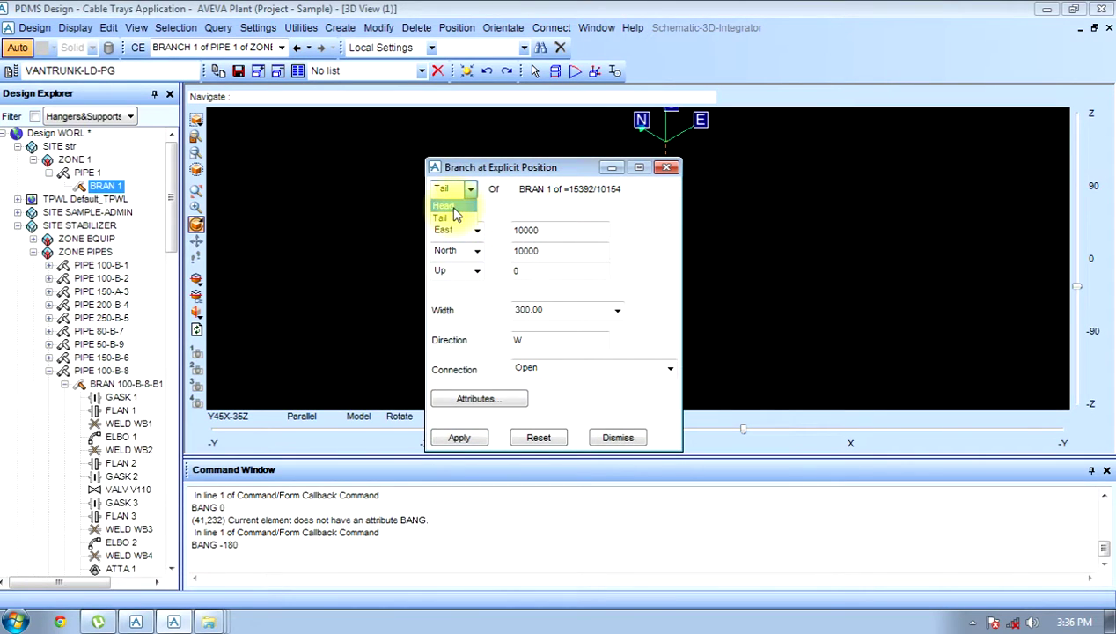
pyautogui.click(446, 205)
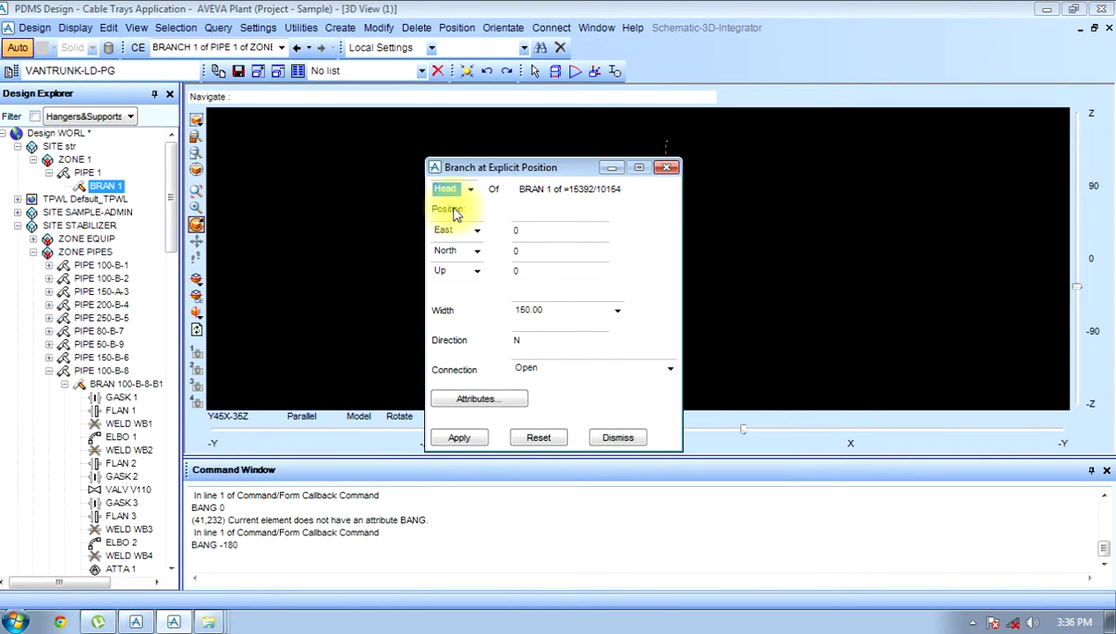
# - Dismiss the positioning form and show the 3D view as Plan > North
pyautogui.click(618, 438)
pyautogui.rightClick(681, 269)
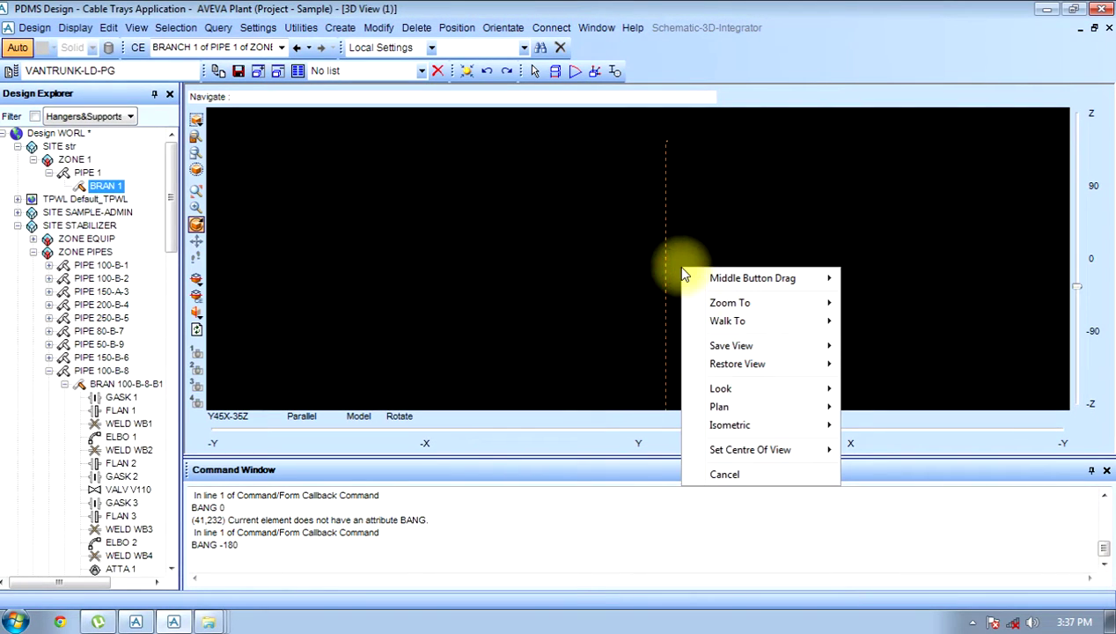
pyautogui.moveTo(720, 406)
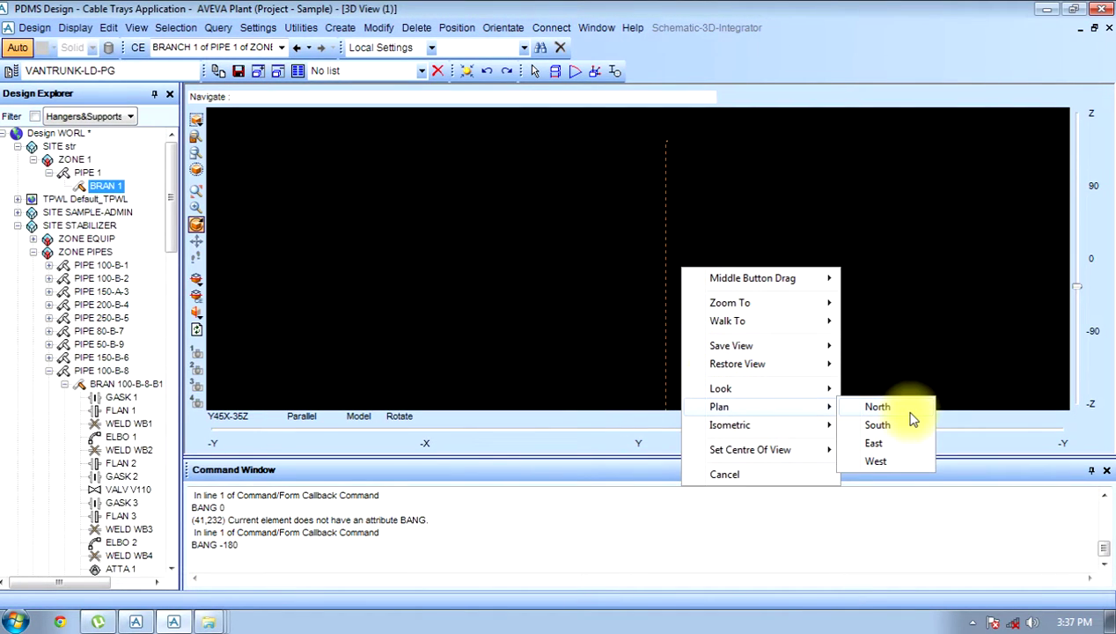
pyautogui.click(911, 411)
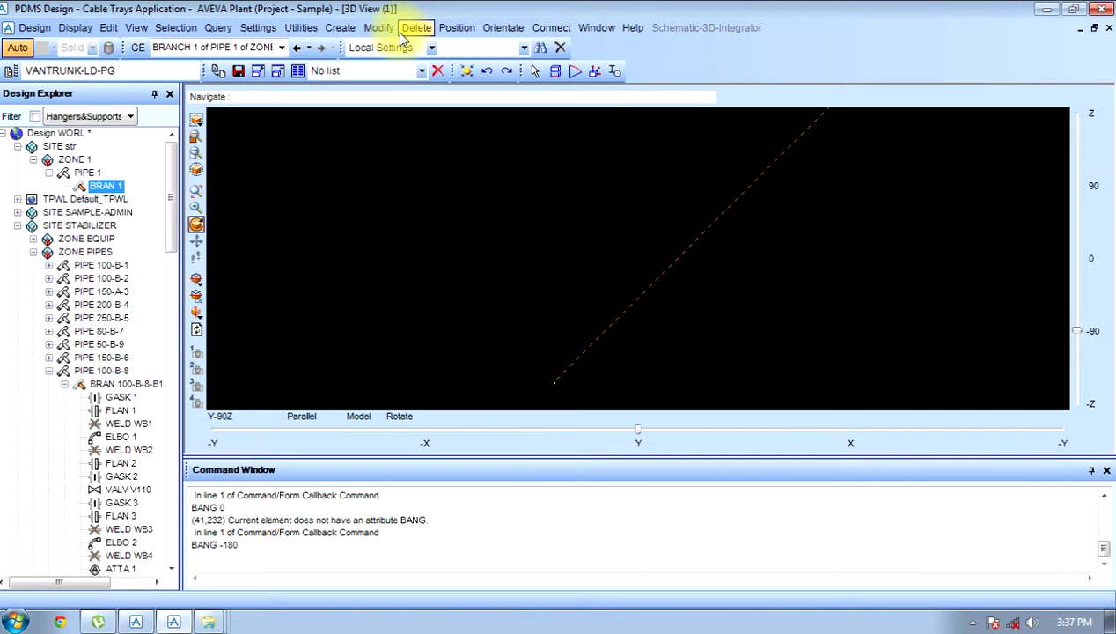
# - Add a forwards, auto-connected 90.00° bend, open upward, to the branch
pyautogui.click(344, 29)
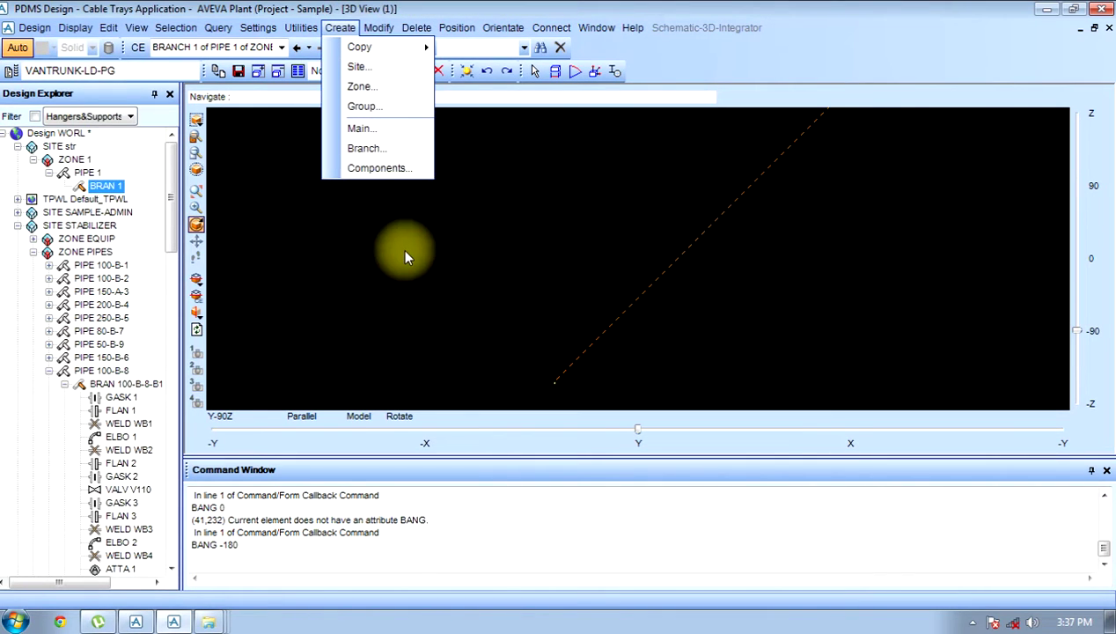
pyautogui.click(382, 176)
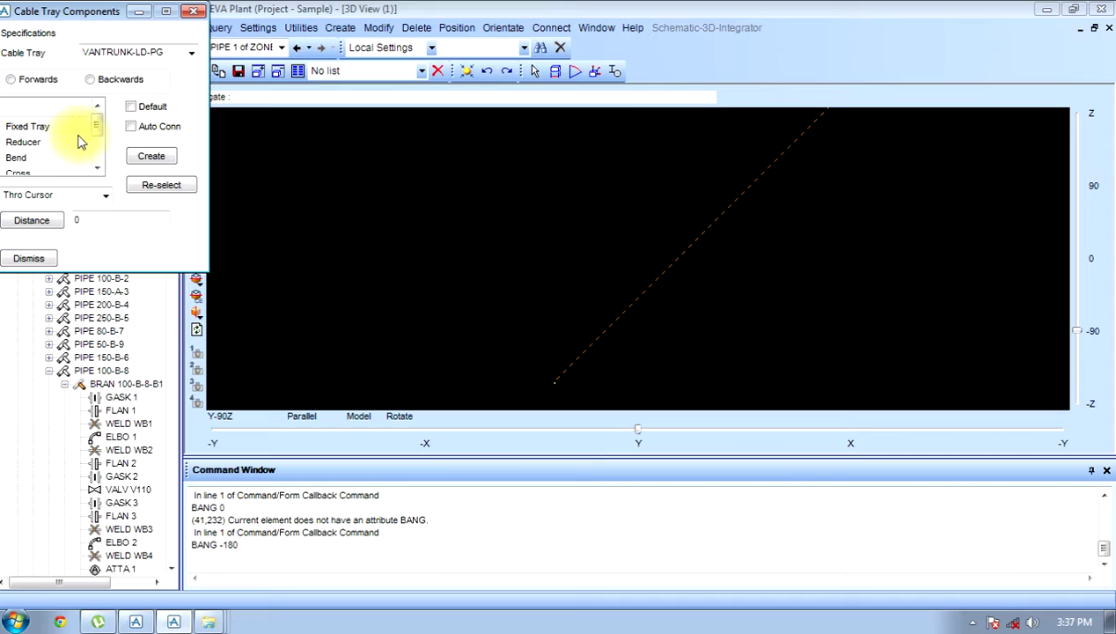
pyautogui.click(32, 79)
pyautogui.click(62, 159)
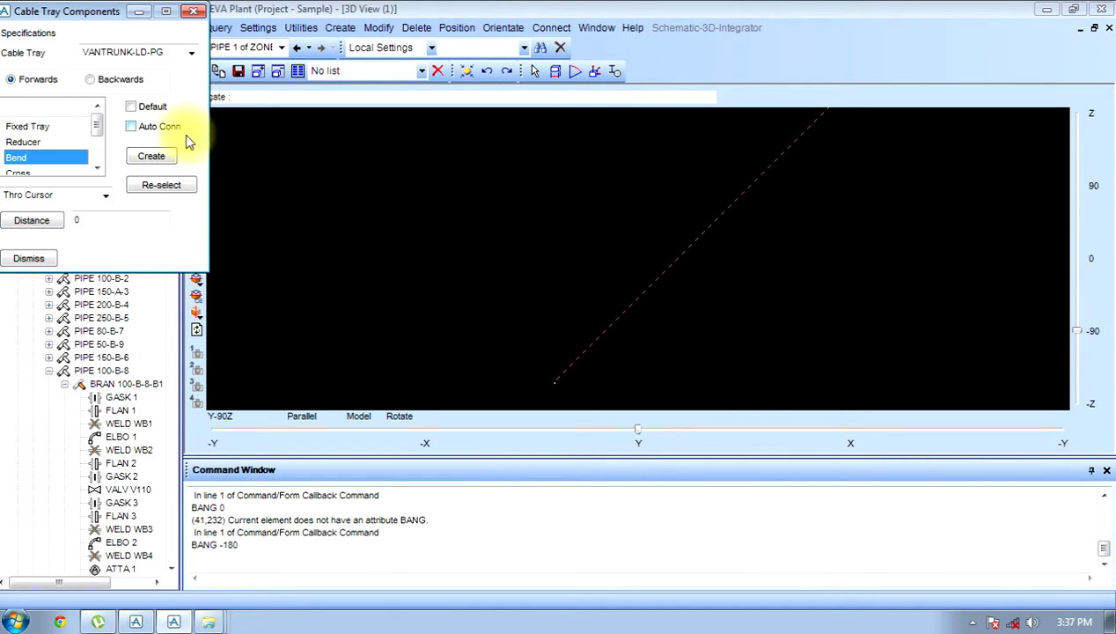
pyautogui.click(160, 127)
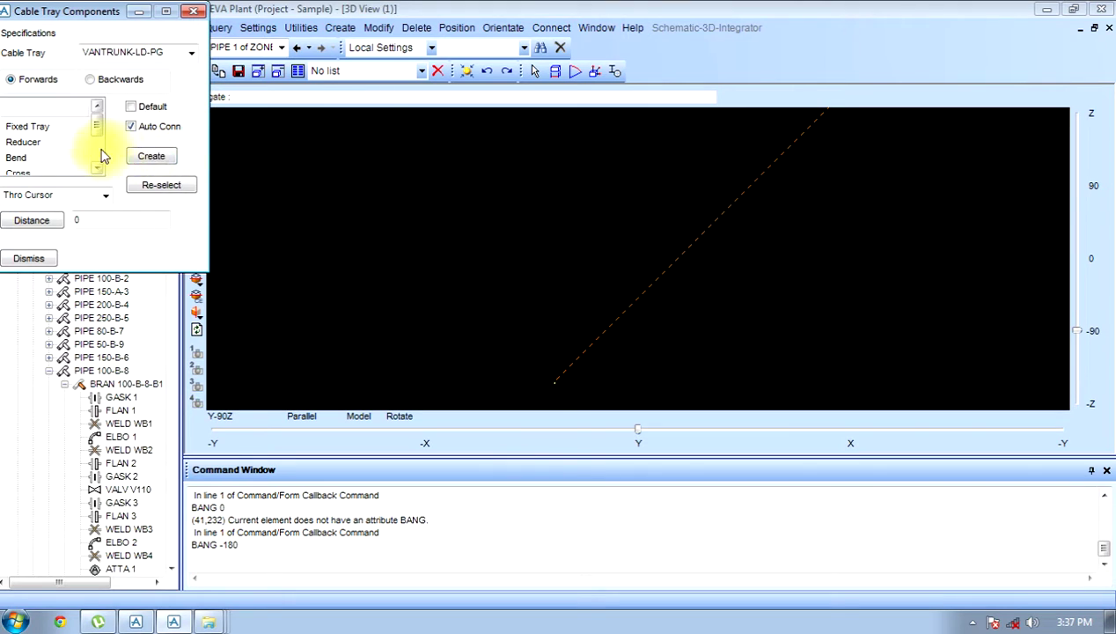
pyautogui.click(146, 158)
pyautogui.click(245, 230)
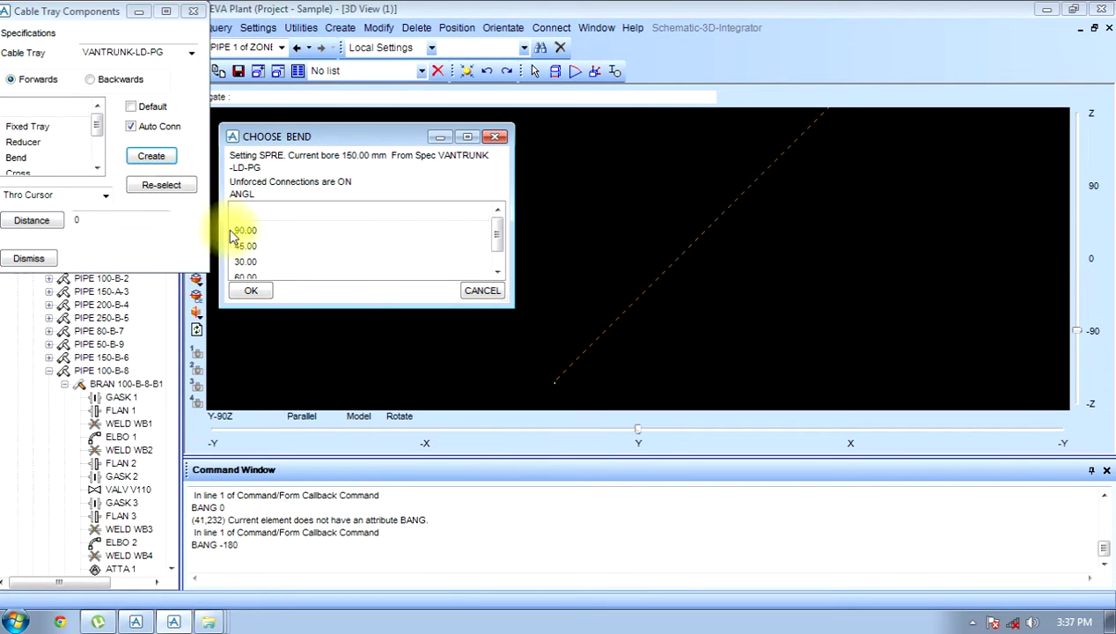
pyautogui.click(251, 290)
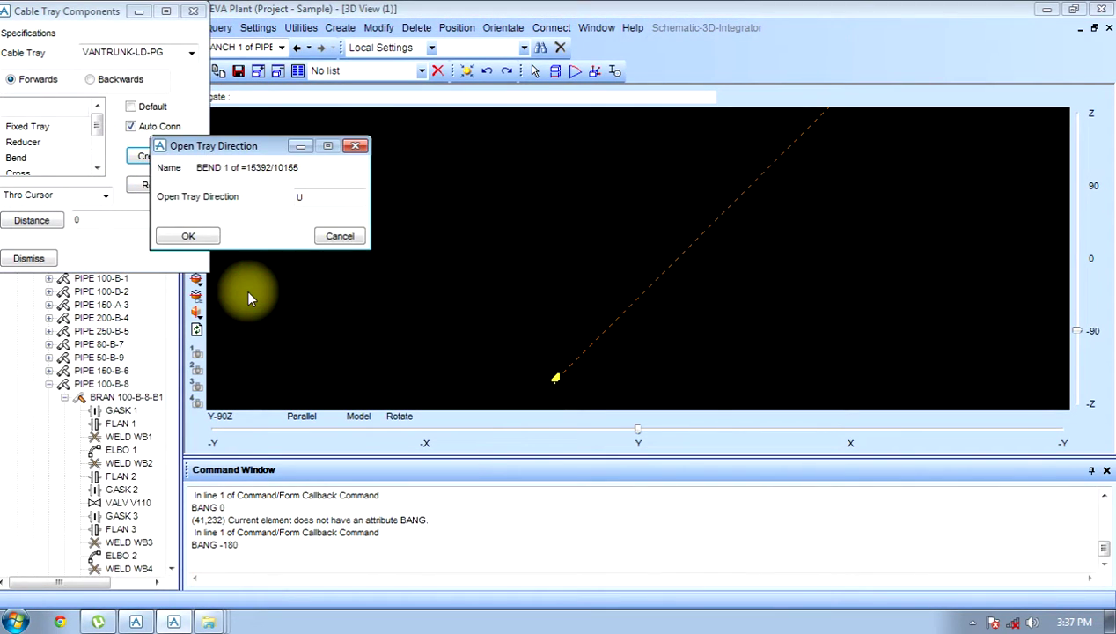
pyautogui.click(188, 236)
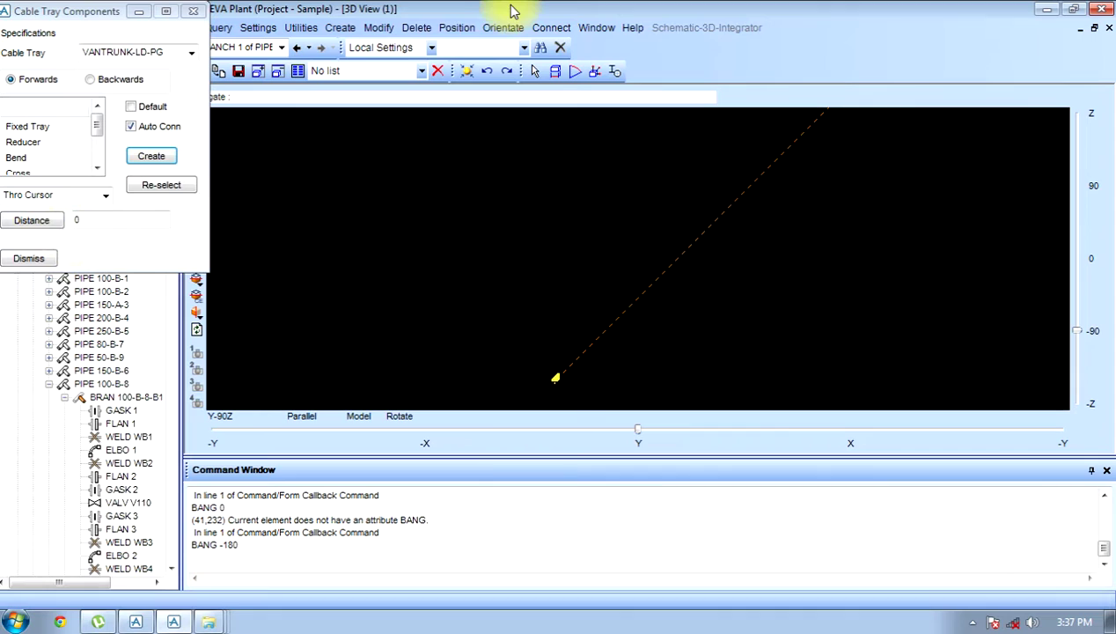
# - Position the bend explicitly at North 10000
pyautogui.click(445, 29)
pyautogui.click(479, 46)
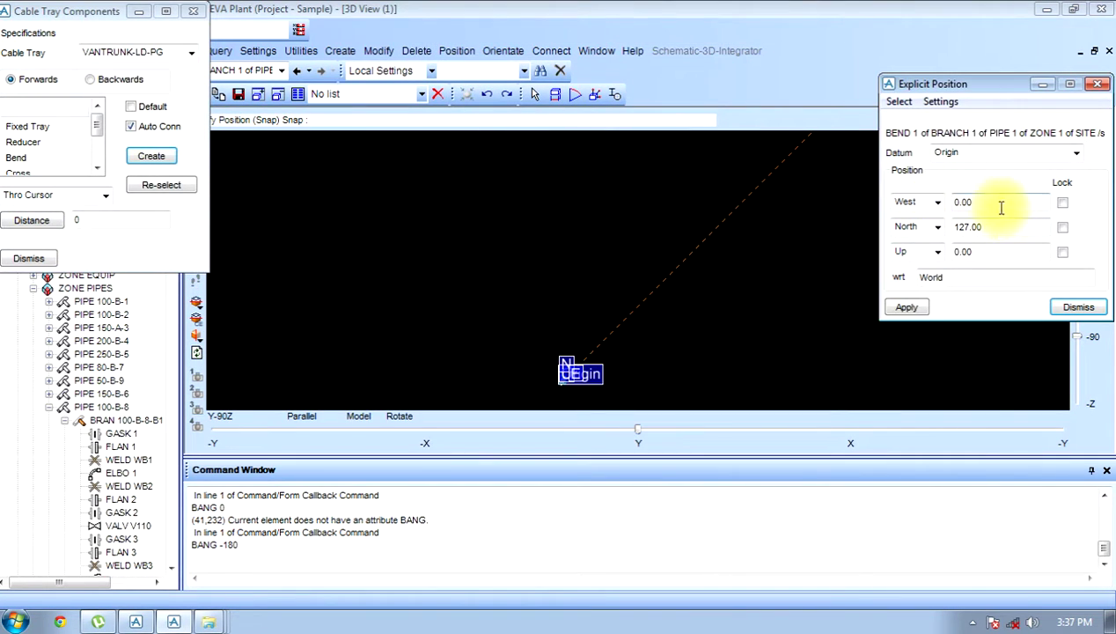
pyautogui.moveTo(1020, 227); pyautogui.dragTo(954, 252)
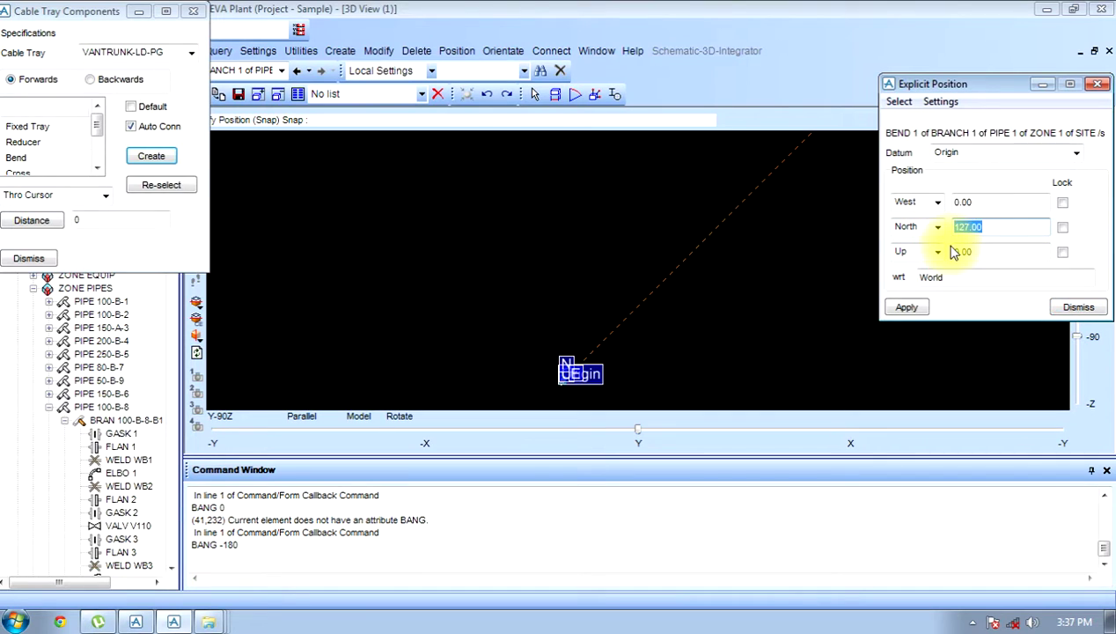
pyautogui.write('1')
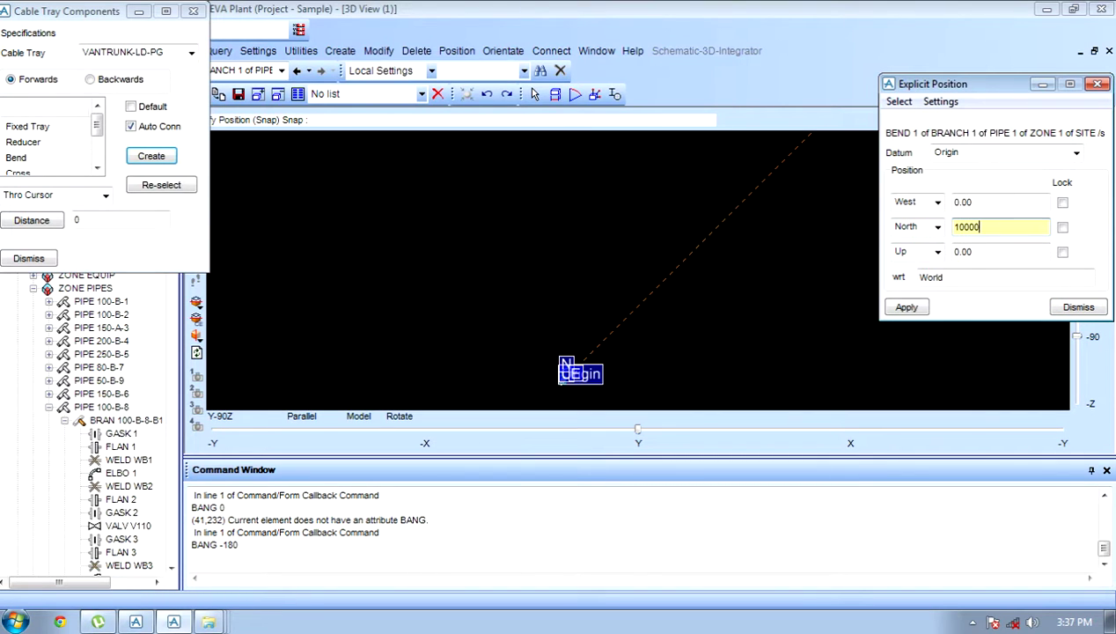
pyautogui.click(906, 307)
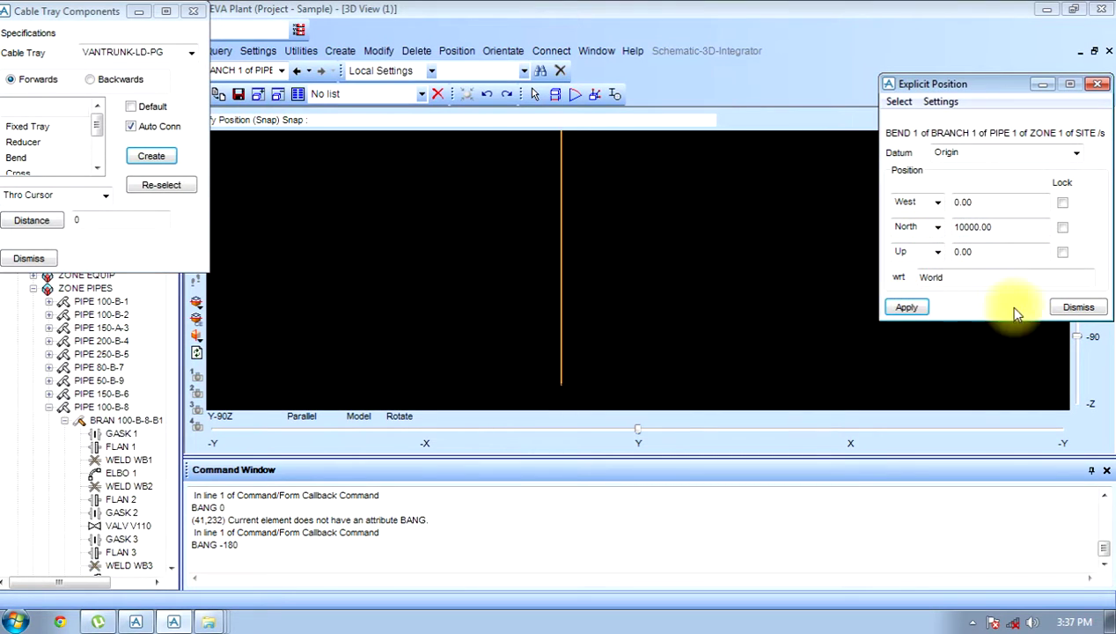
pyautogui.click(1078, 306)
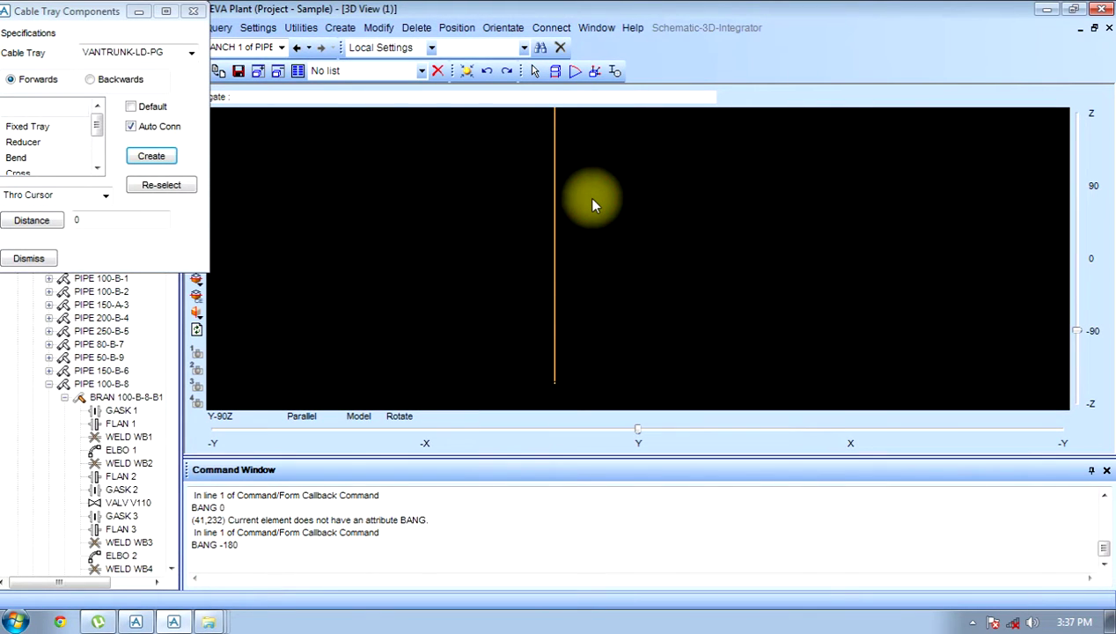
# - Collapse SITE STABILIZER, select BEND 1, and zoom to the entire draw list
pyautogui.moveTo(67, 10); pyautogui.dragTo(297, 181)
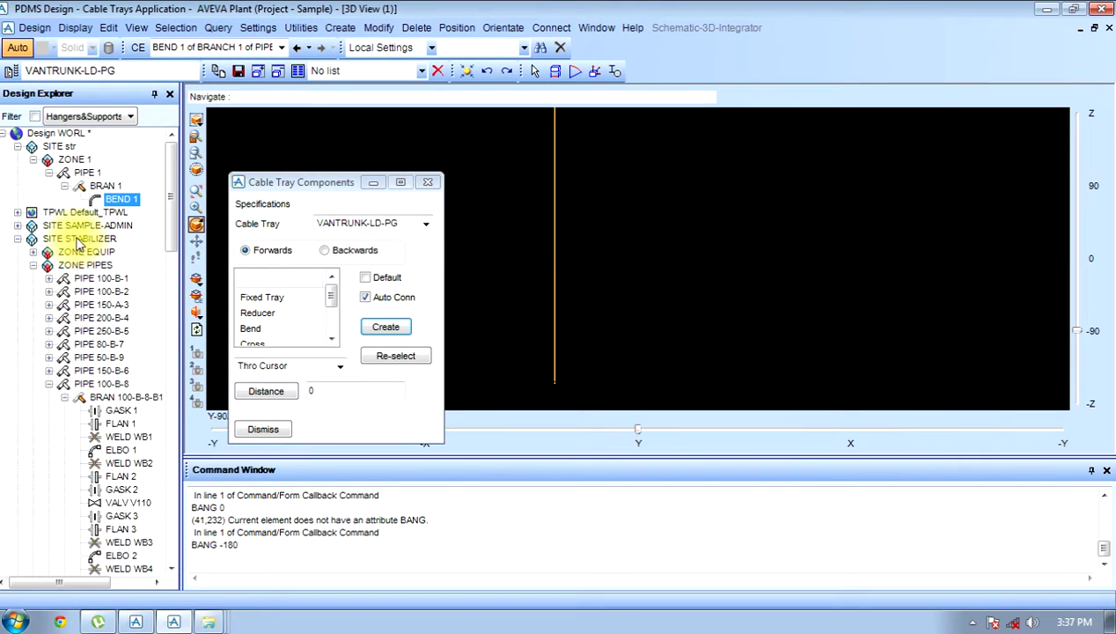
pyautogui.doubleClick(77, 241)
pyautogui.click(109, 200)
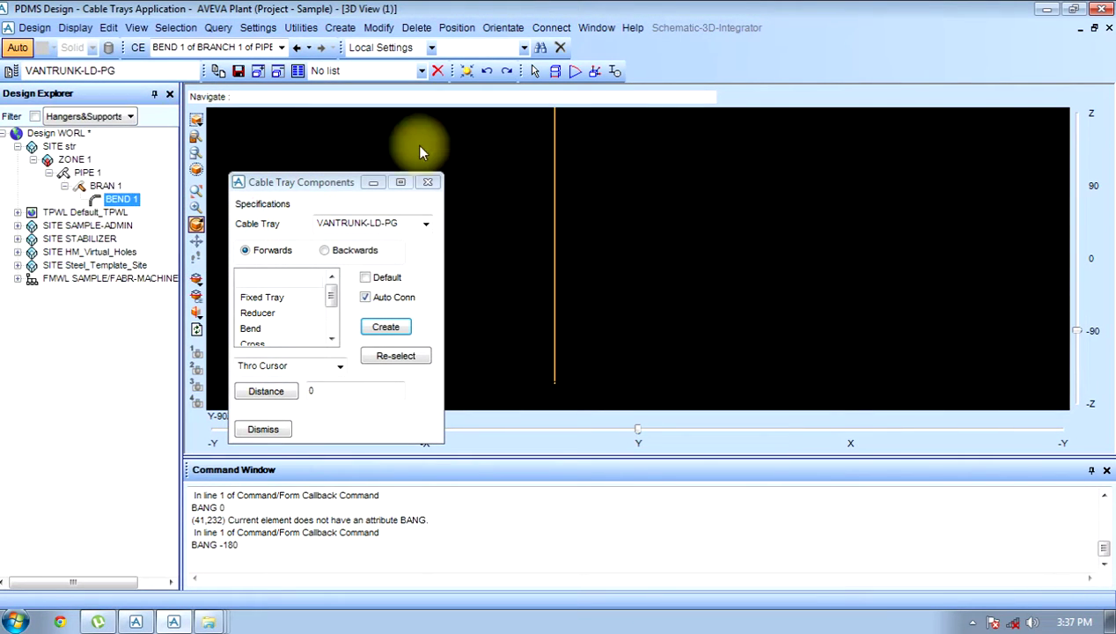
pyautogui.rightClick(465, 150)
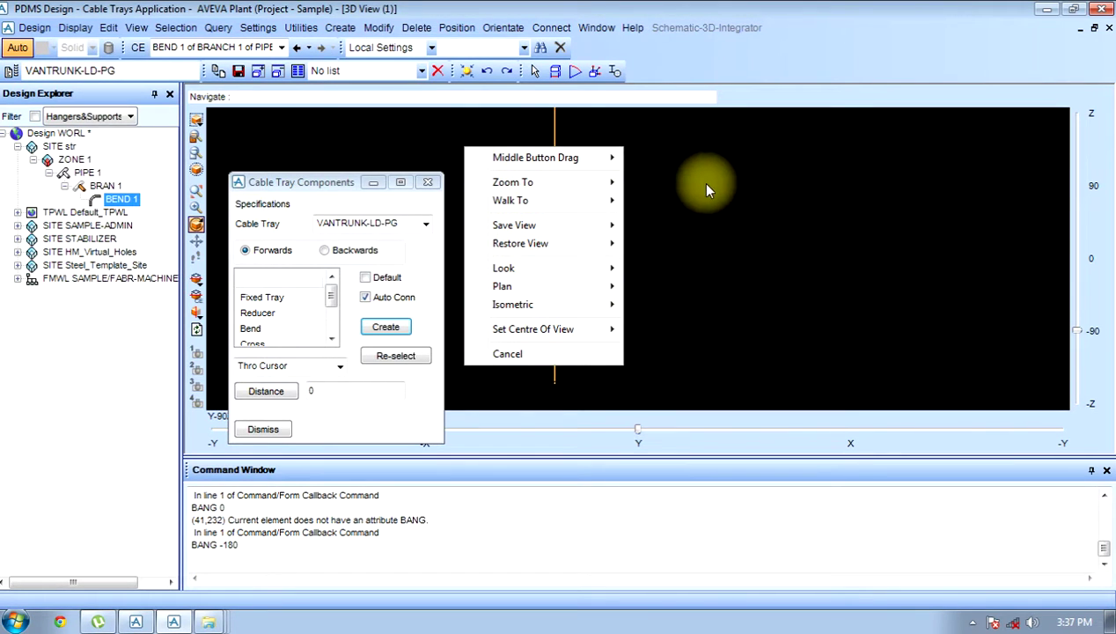
pyautogui.moveTo(528, 182)
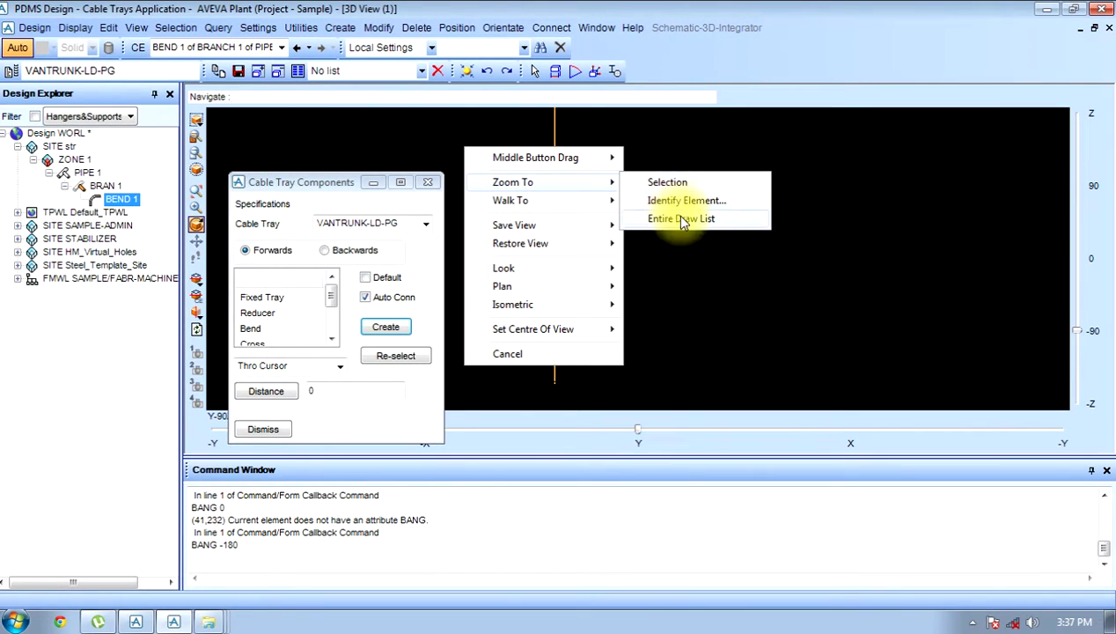
pyautogui.click(680, 219)
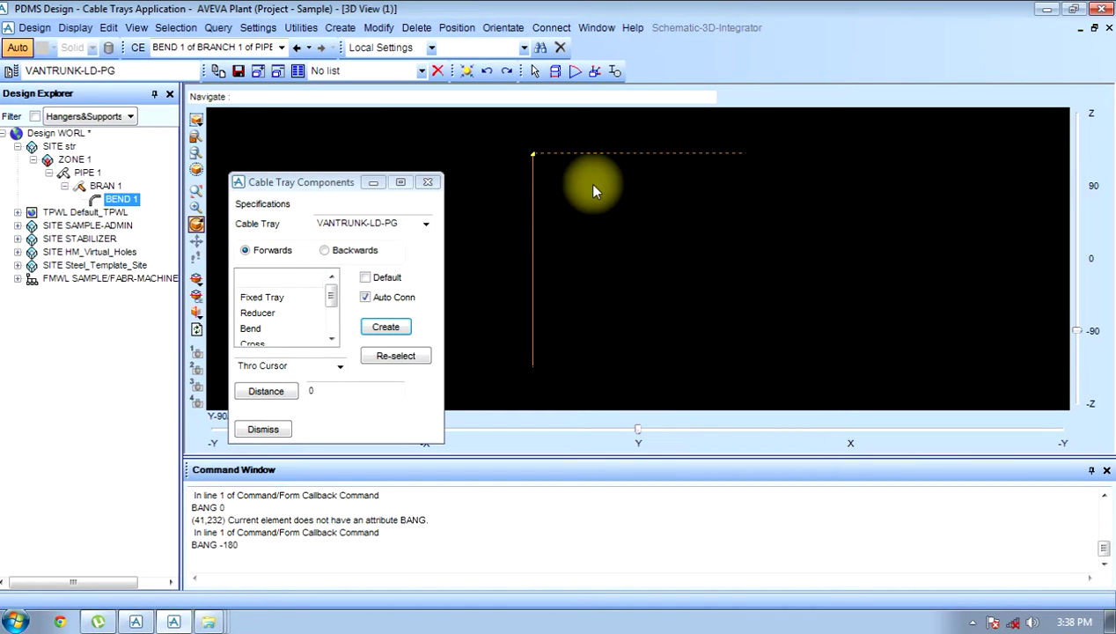
pyautogui.click(297, 311)
pyautogui.click(385, 327)
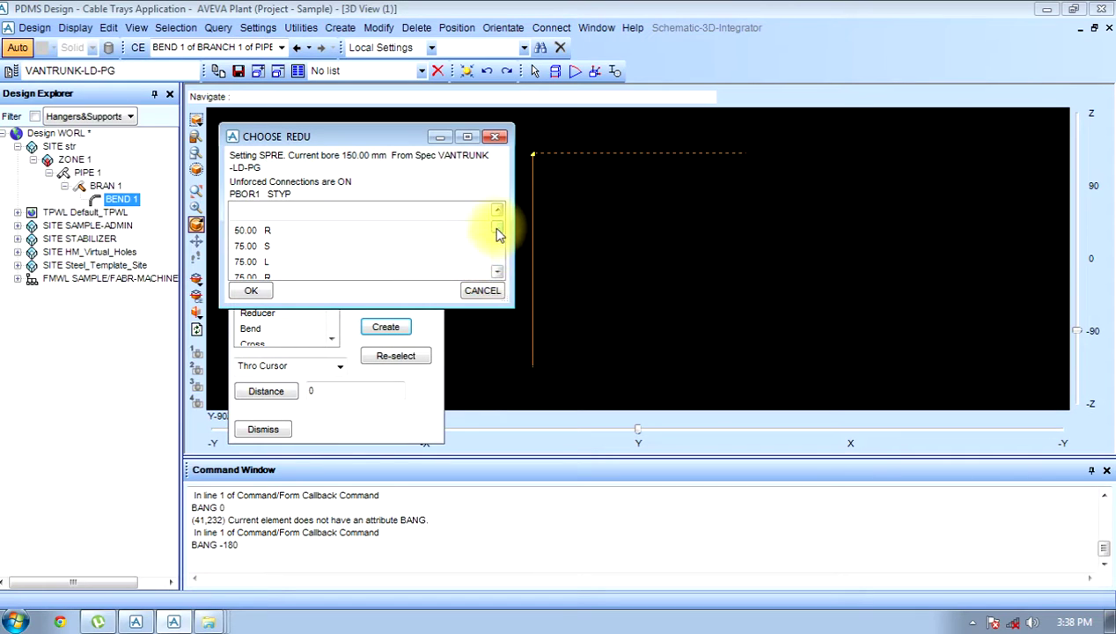
pyautogui.scroll(-3, 495, 229)
pyautogui.scroll(-4, 493, 229)
pyautogui.scroll(-4, 419, 272)
pyautogui.click(407, 262)
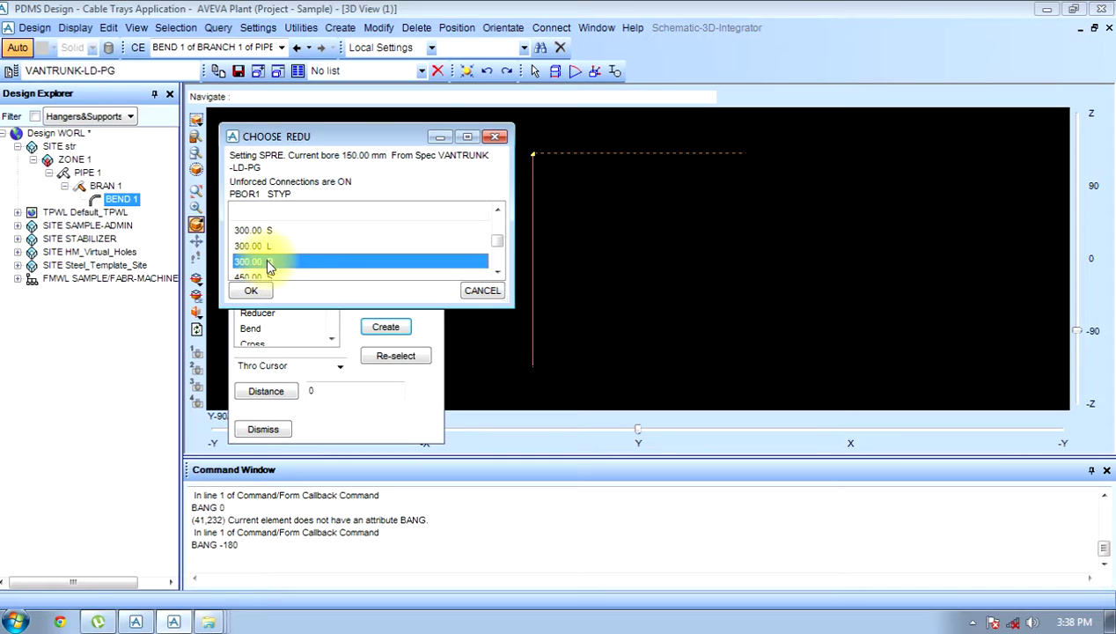
pyautogui.click(256, 291)
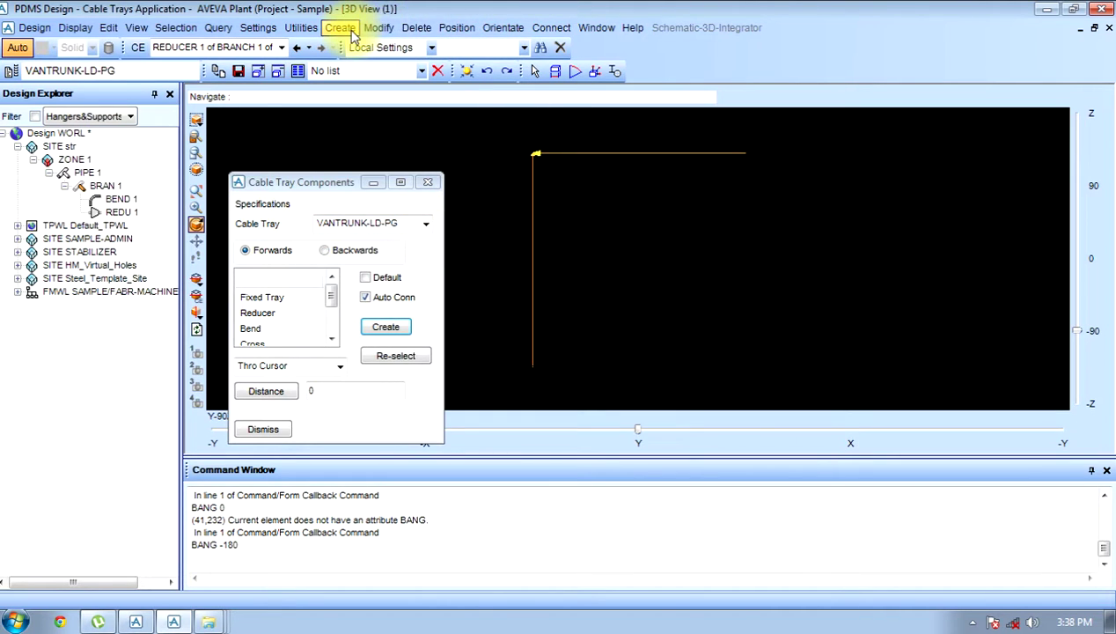
# - Set REDU 1's explicit East coordinate to 5000, then dismiss both forms
pyautogui.click(457, 28)
pyautogui.click(477, 44)
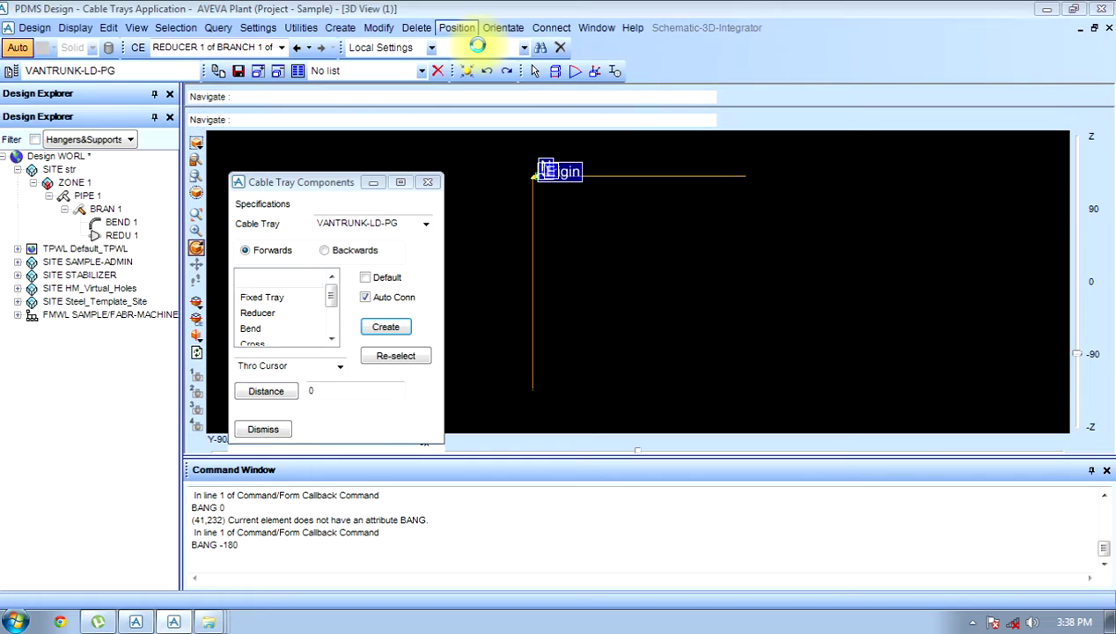
pyautogui.doubleClick(969, 202)
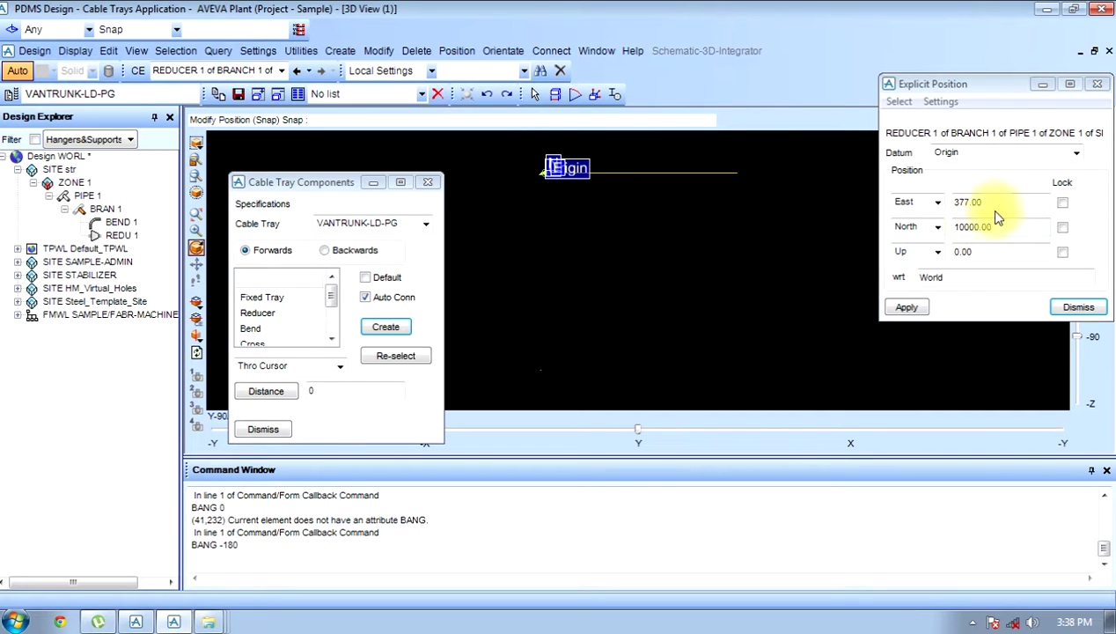
pyautogui.click(880, 238)
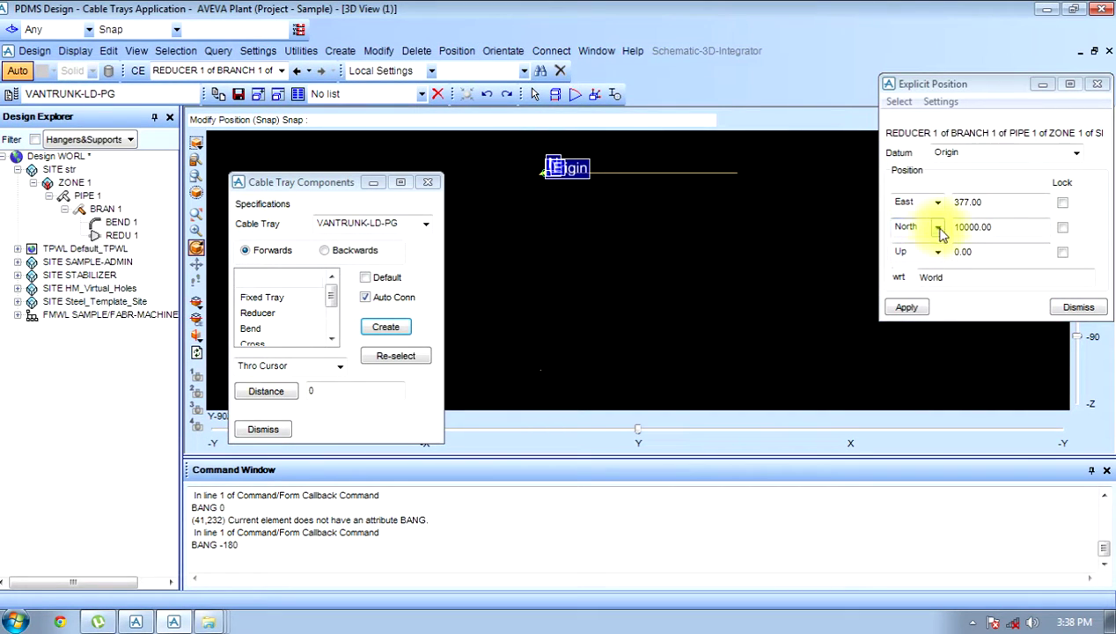
pyautogui.click(962, 203)
pyautogui.write('50')
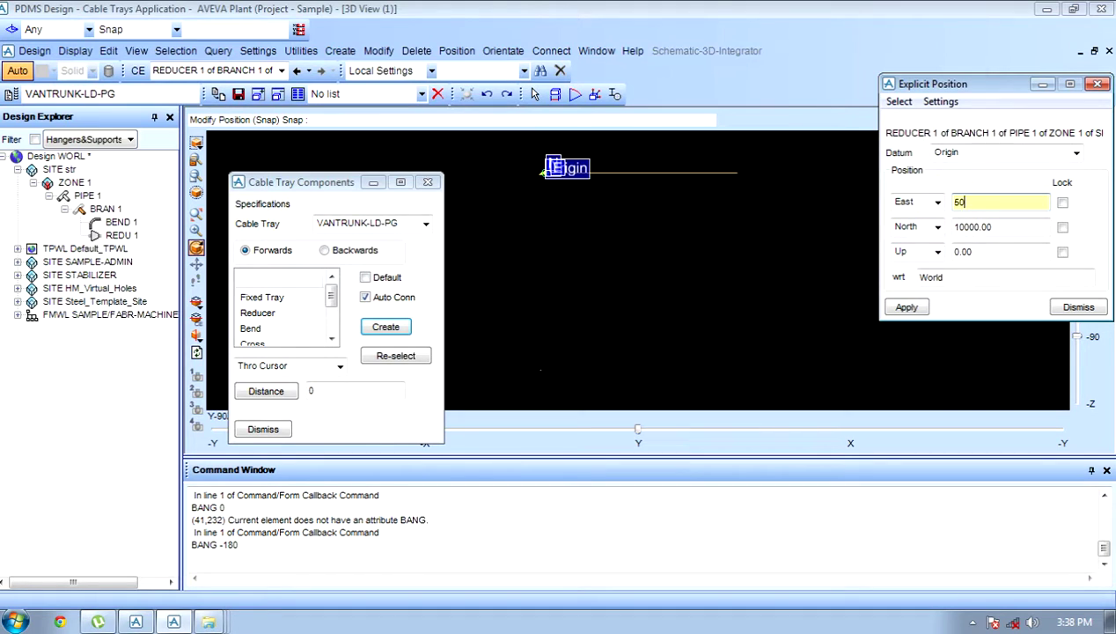
pyautogui.click(907, 307)
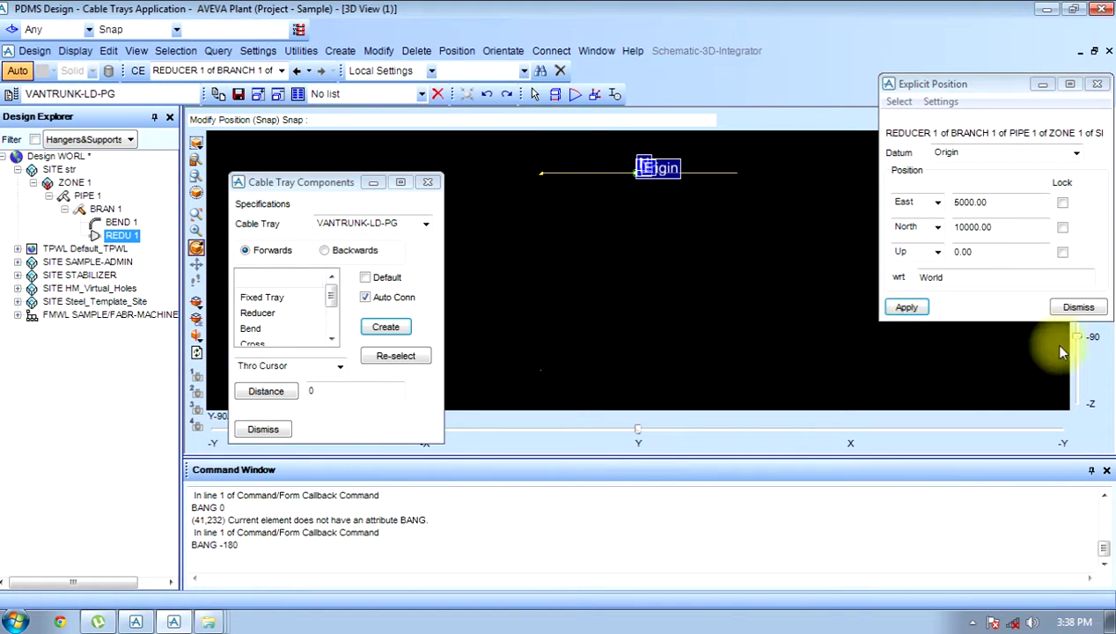
pyautogui.click(1067, 310)
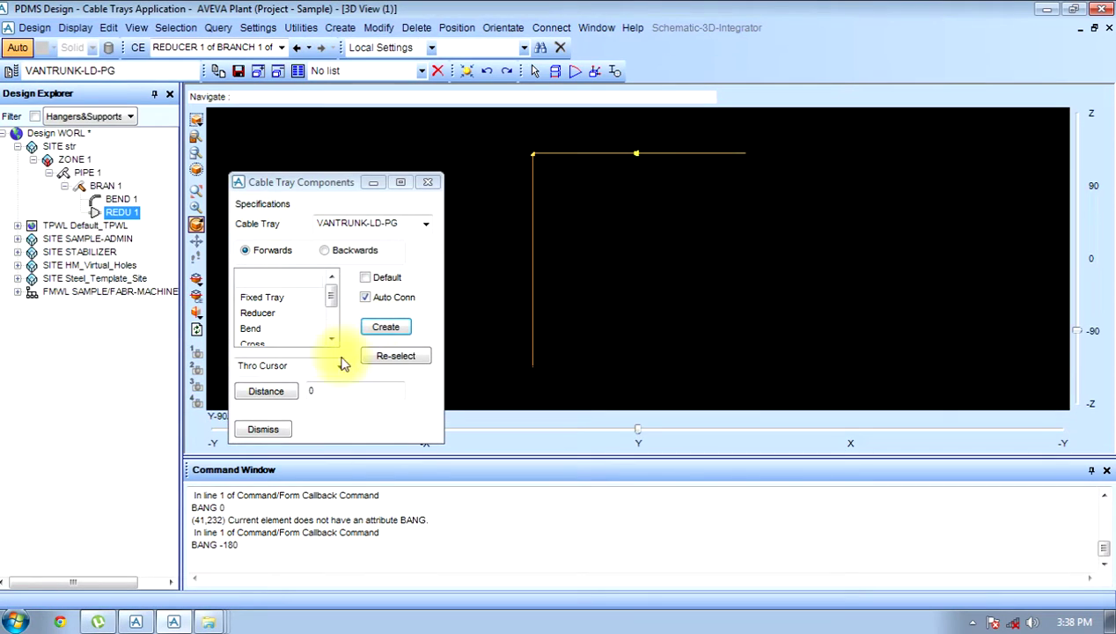
pyautogui.click(263, 429)
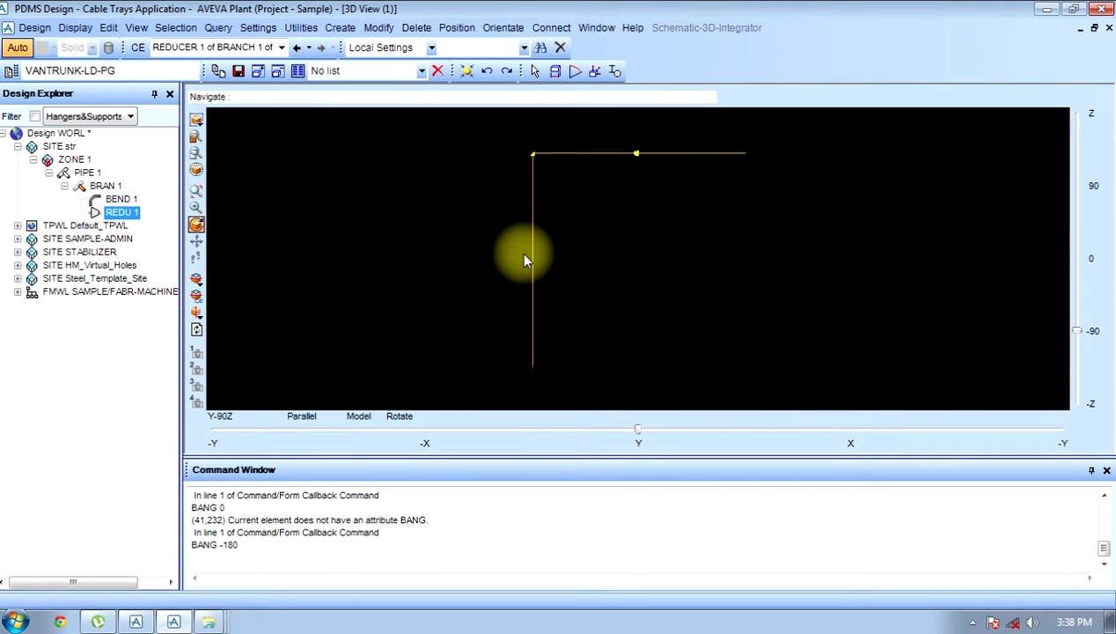
# - Switch the 3D view to Isometric Iso 3
pyautogui.rightClick(451, 253)
pyautogui.moveTo(499, 403)
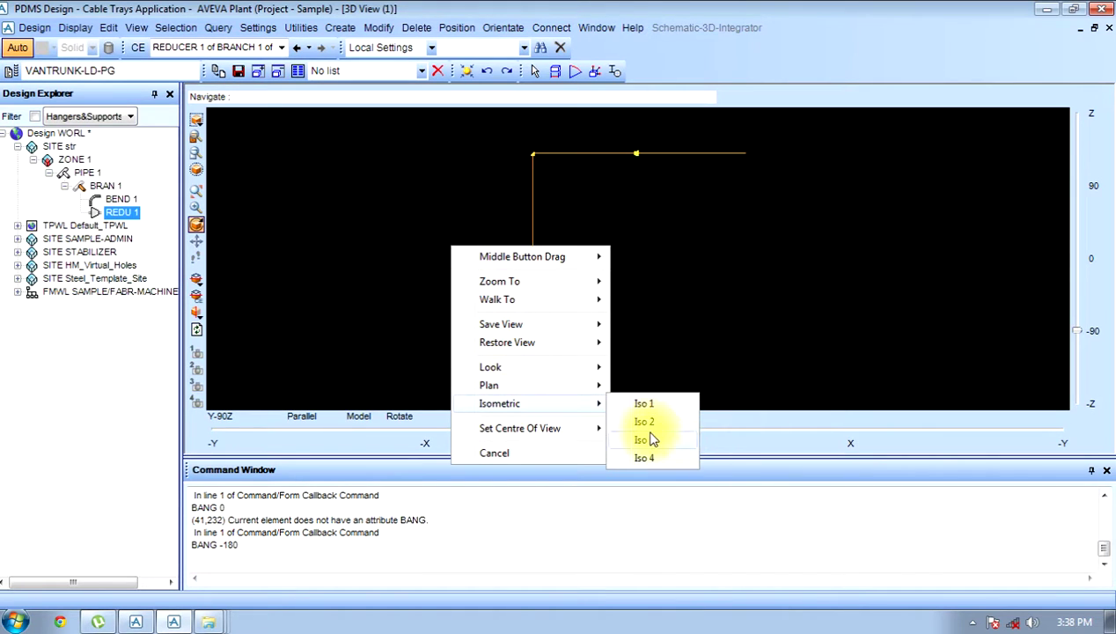
pyautogui.click(644, 439)
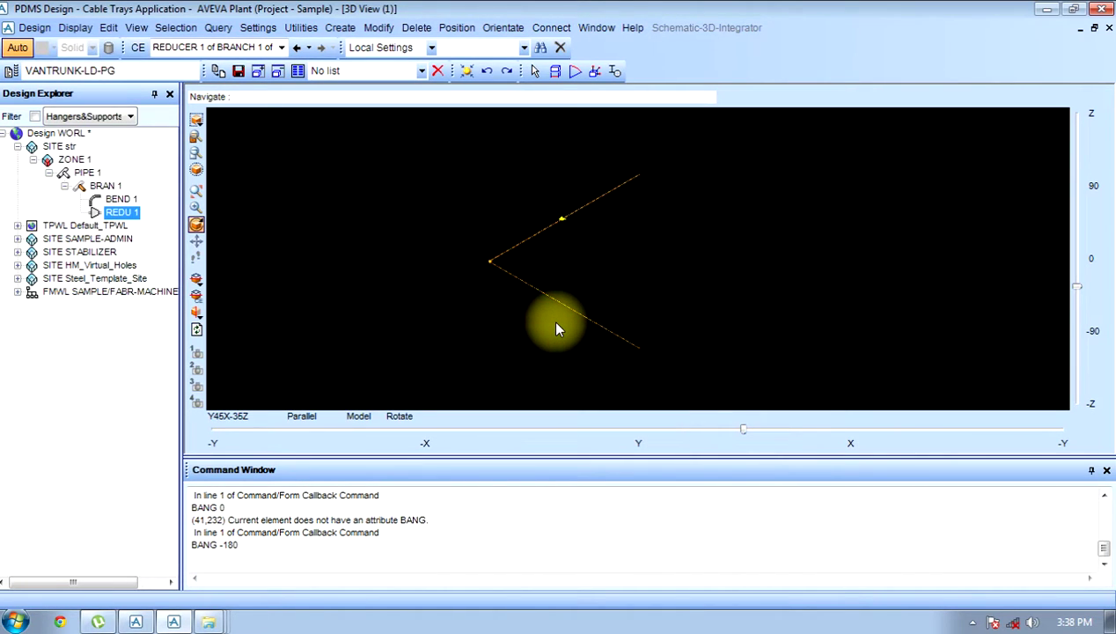
# - Fill the whole branch with tray straights, then pick FTUB 5 and FTUB 4
pyautogui.click(376, 27)
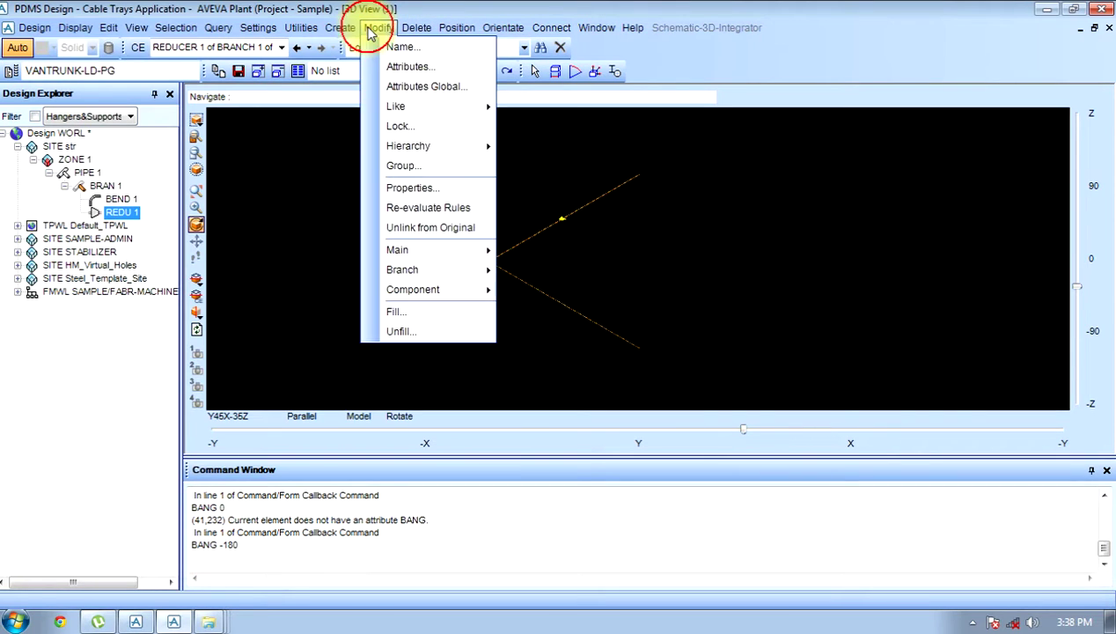
pyautogui.click(398, 315)
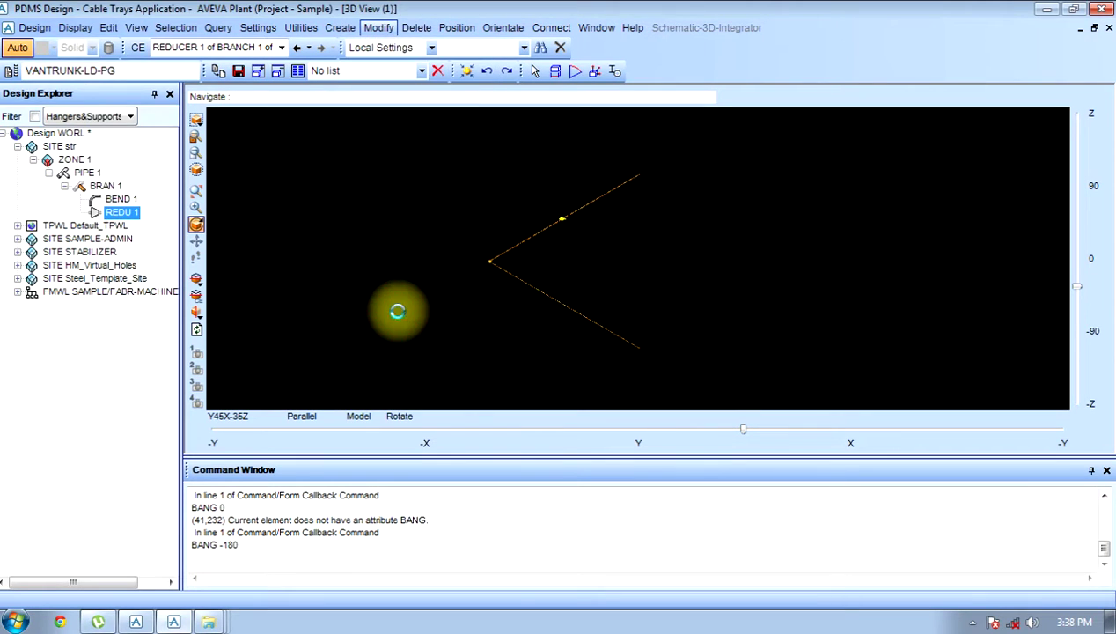
pyautogui.click(14, 99)
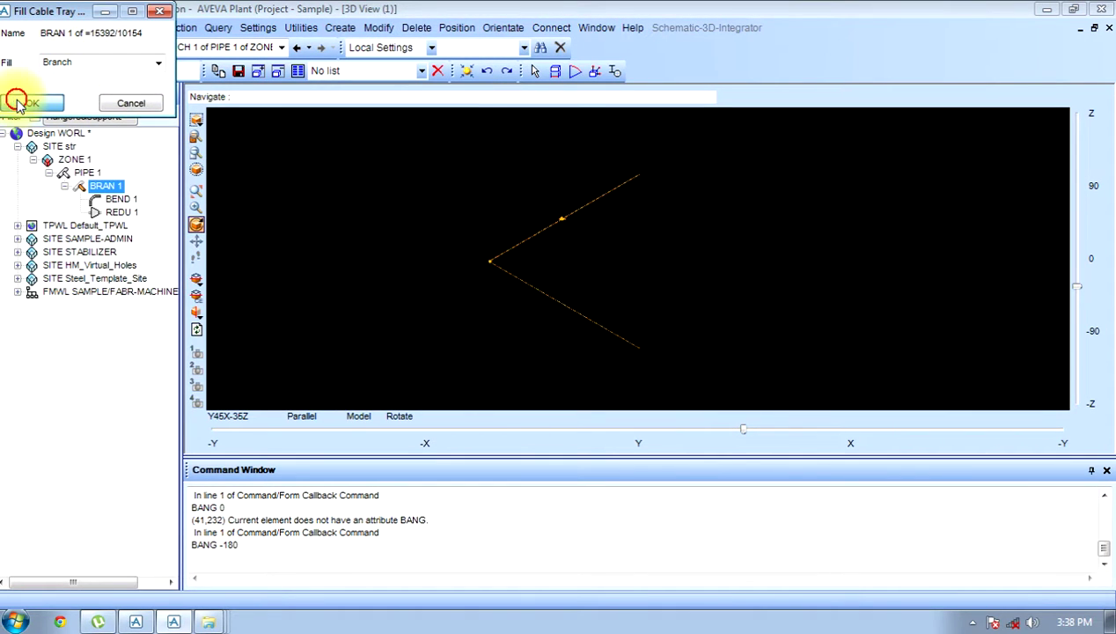
pyautogui.click(512, 248)
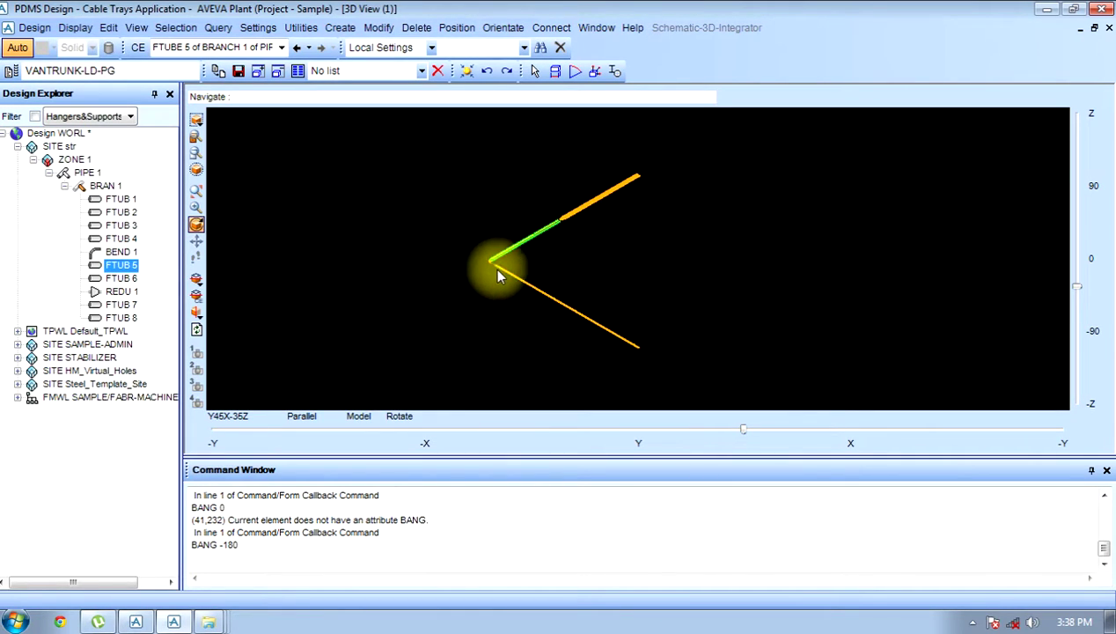
pyautogui.click(480, 261)
pyautogui.click(435, 275)
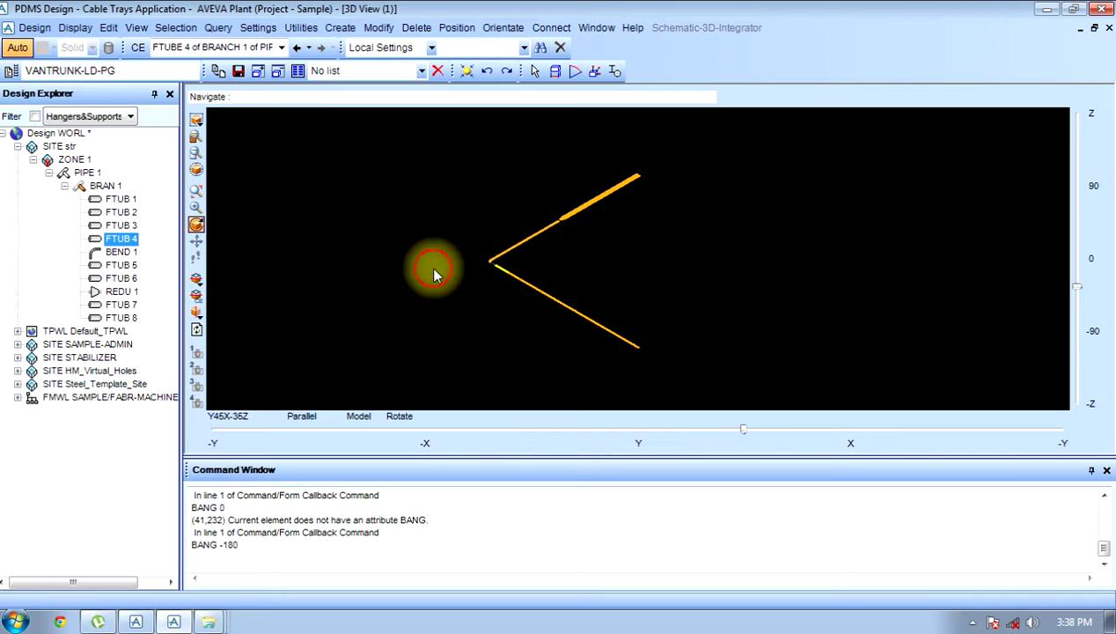
# - Zoom the 3D view in close on tray straight FTUB 4 to show its solid shape
pyautogui.rightClick(434, 275)
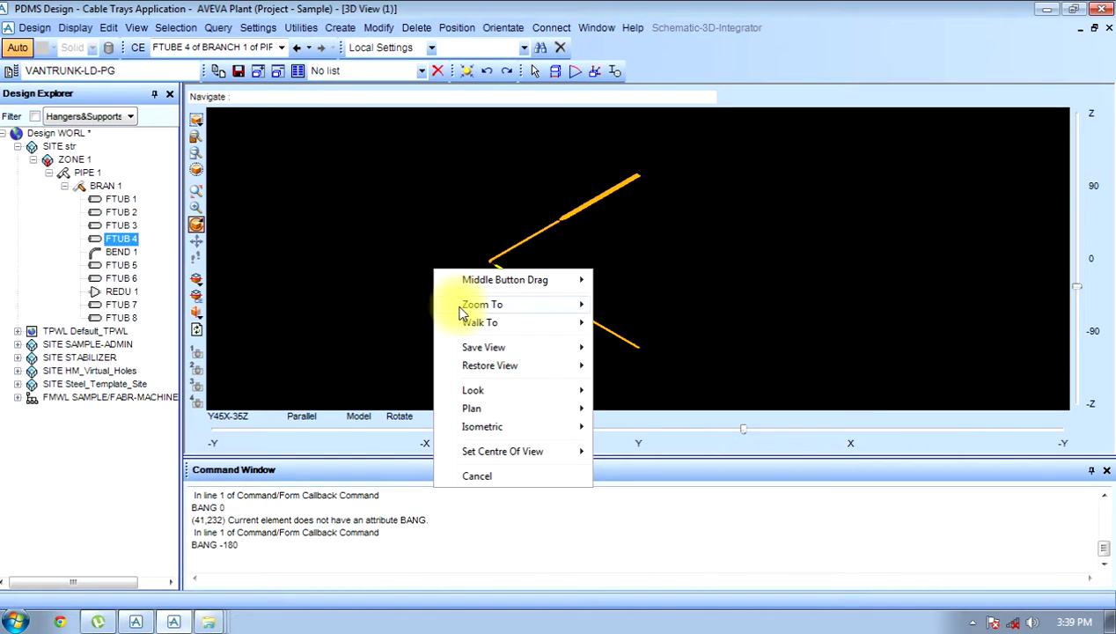
pyautogui.moveTo(482, 304)
pyautogui.click(638, 302)
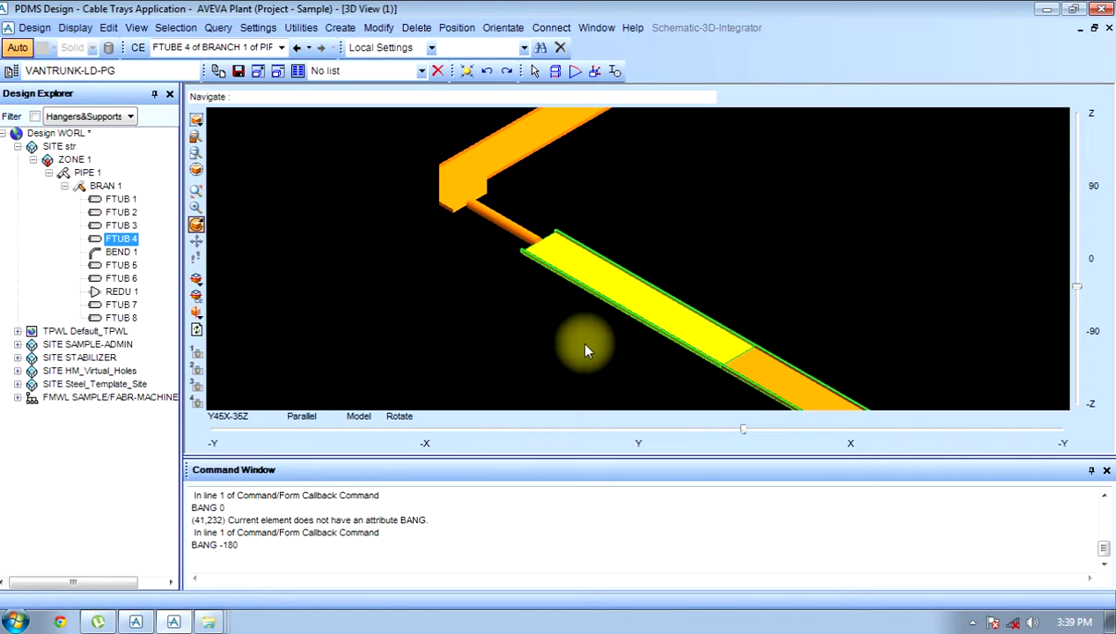
pyautogui.rightClick(378, 255)
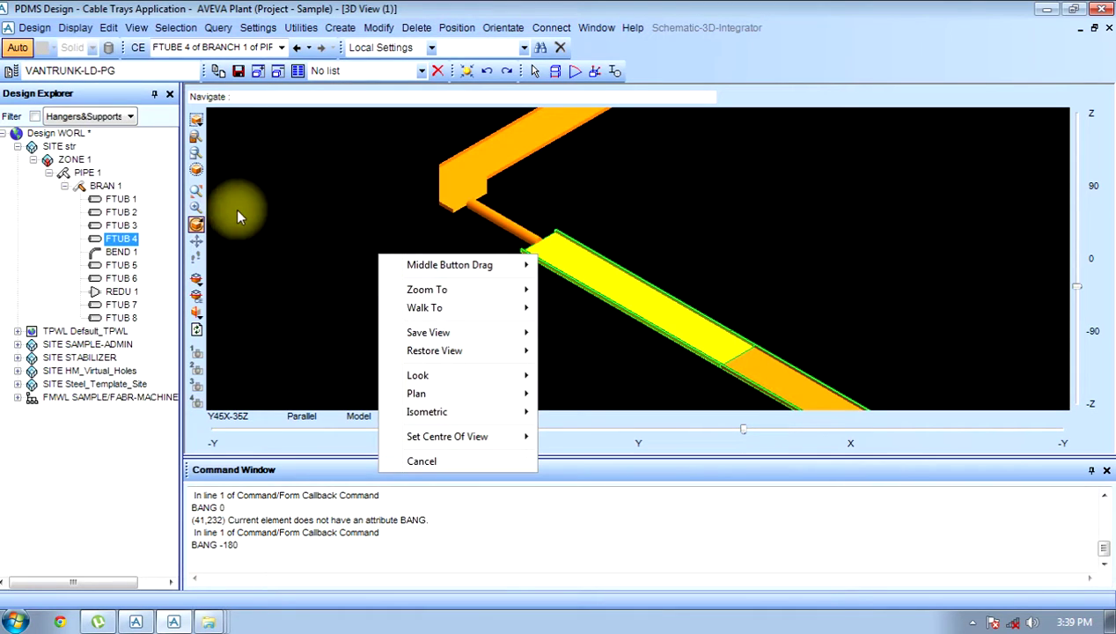
# - Unfill the whole branch via Modify > Unfill, removing tray straights FTUB 1–8
pyautogui.click(399, 161)
pyautogui.click(387, 29)
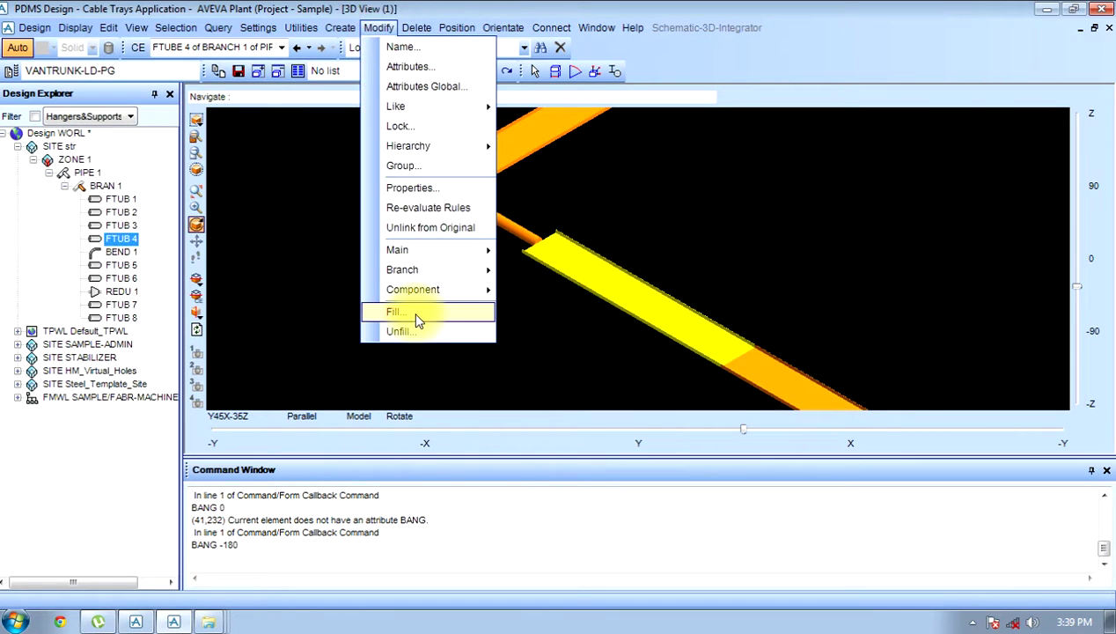
pyautogui.click(412, 339)
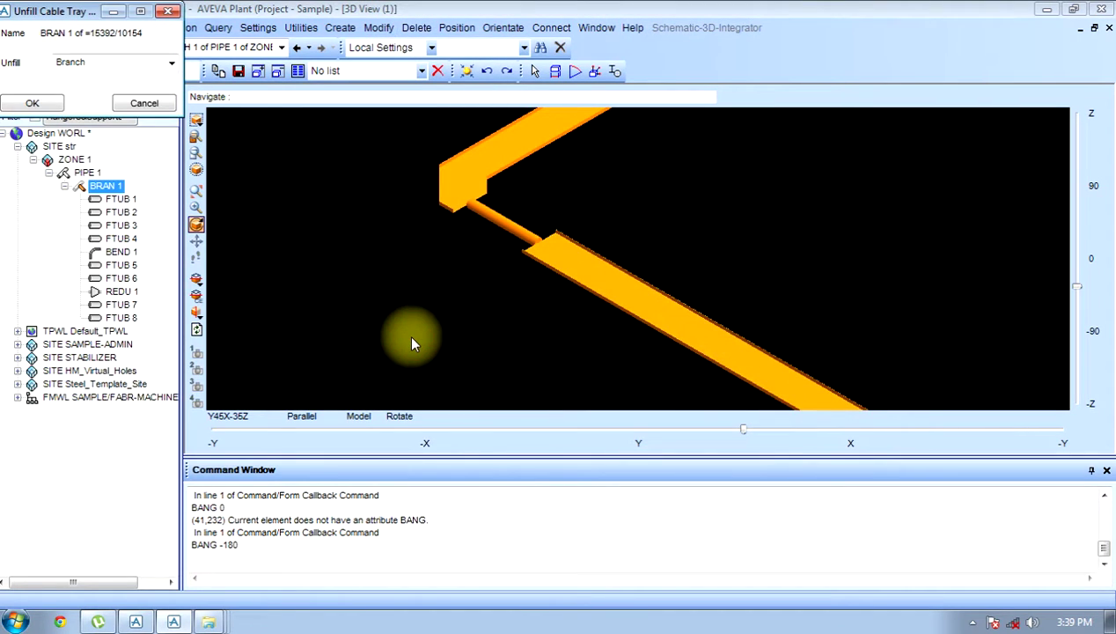
pyautogui.click(23, 103)
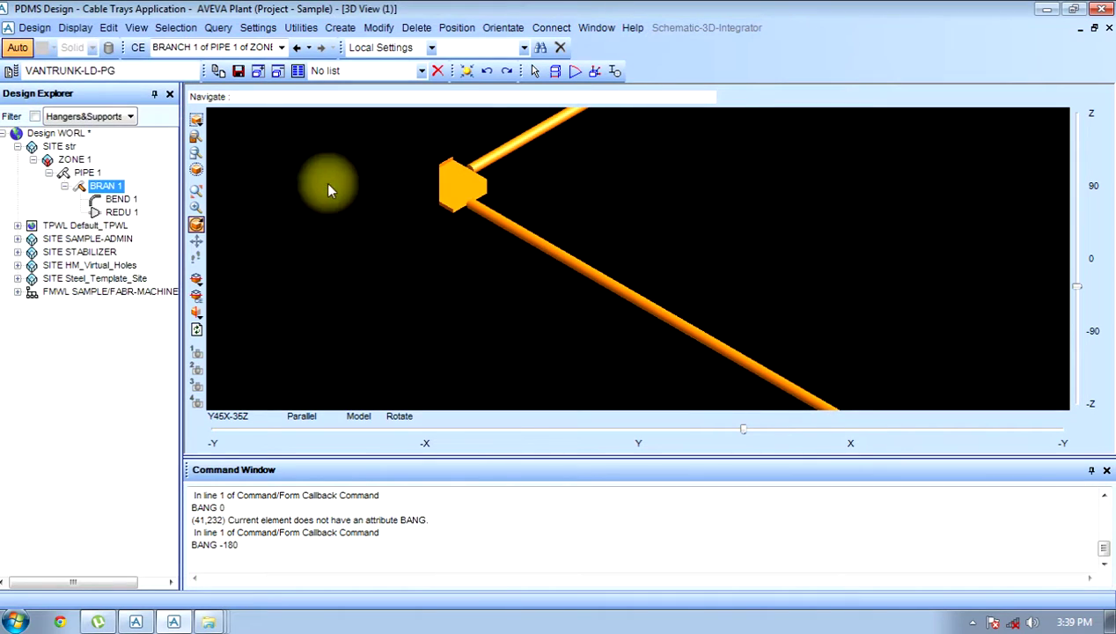